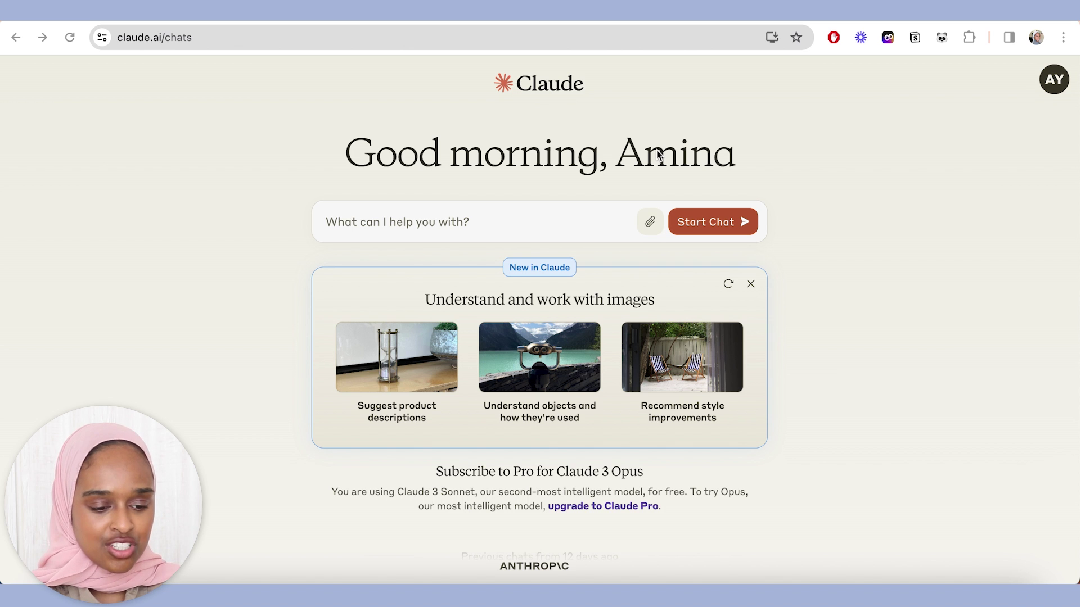
- Ask Claude what role IQGAP1 plays in the cell cortex
left_click(468, 223)
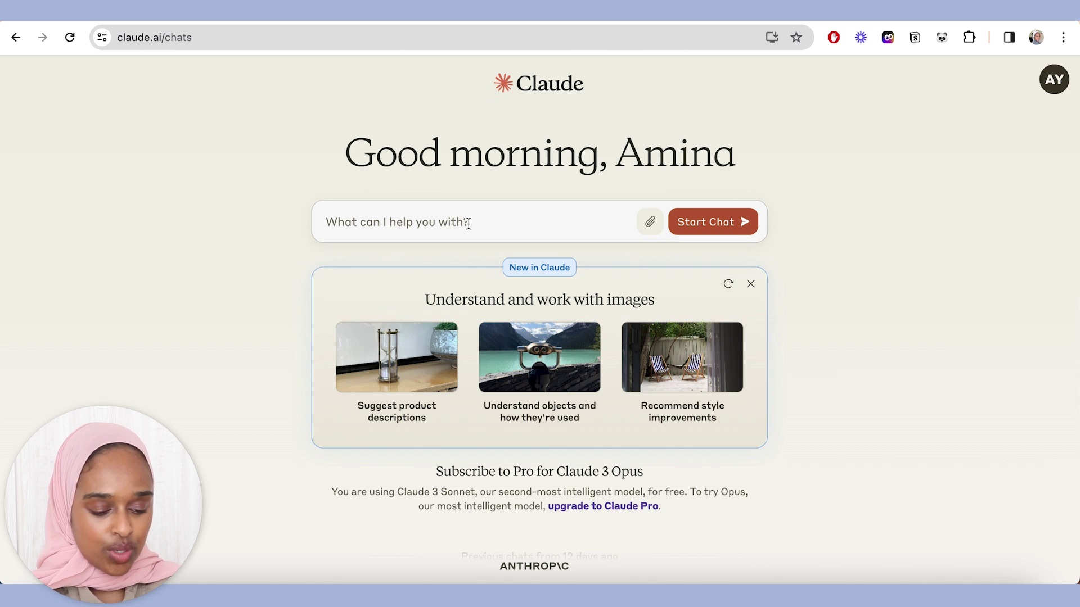
type("what is the role of iqgap1 in the cell cortex")
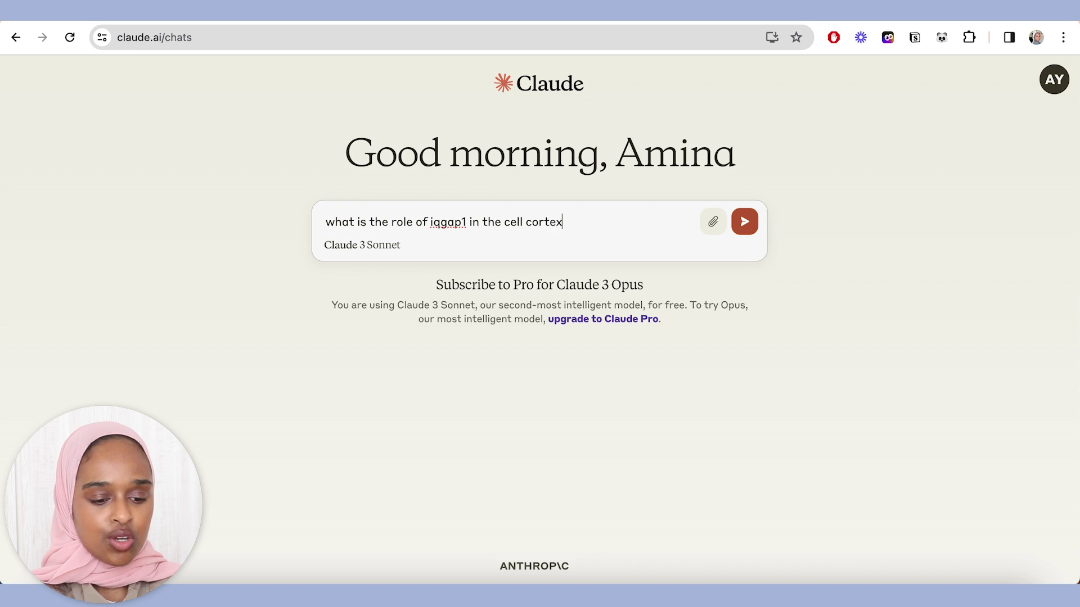
key("Return")
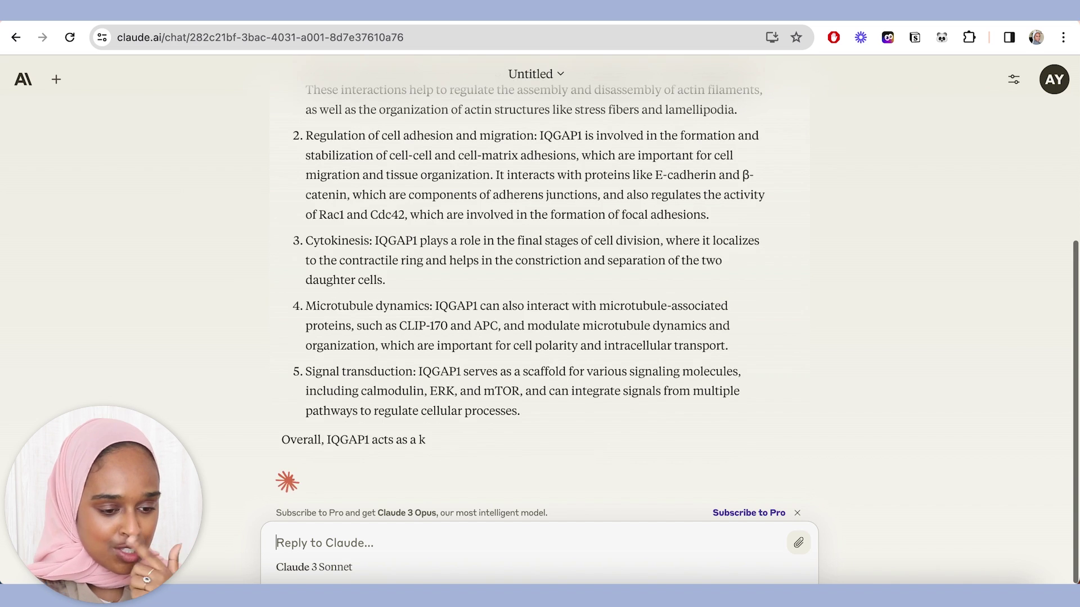
scroll(518, 205, "up", 6)
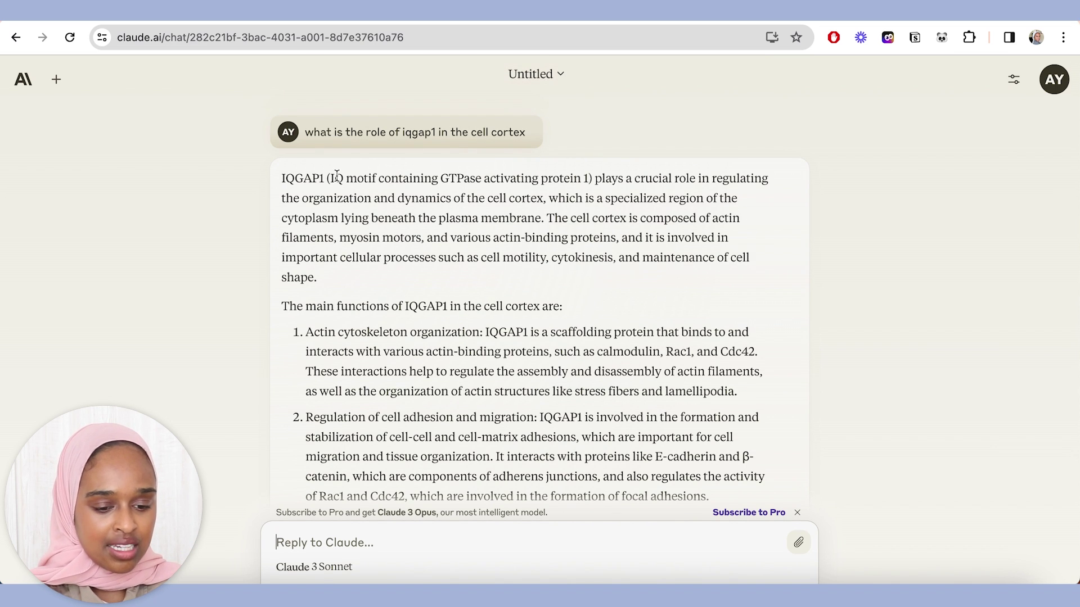
scroll(412, 298, "down", 1)
scroll(429, 237, "down", 4)
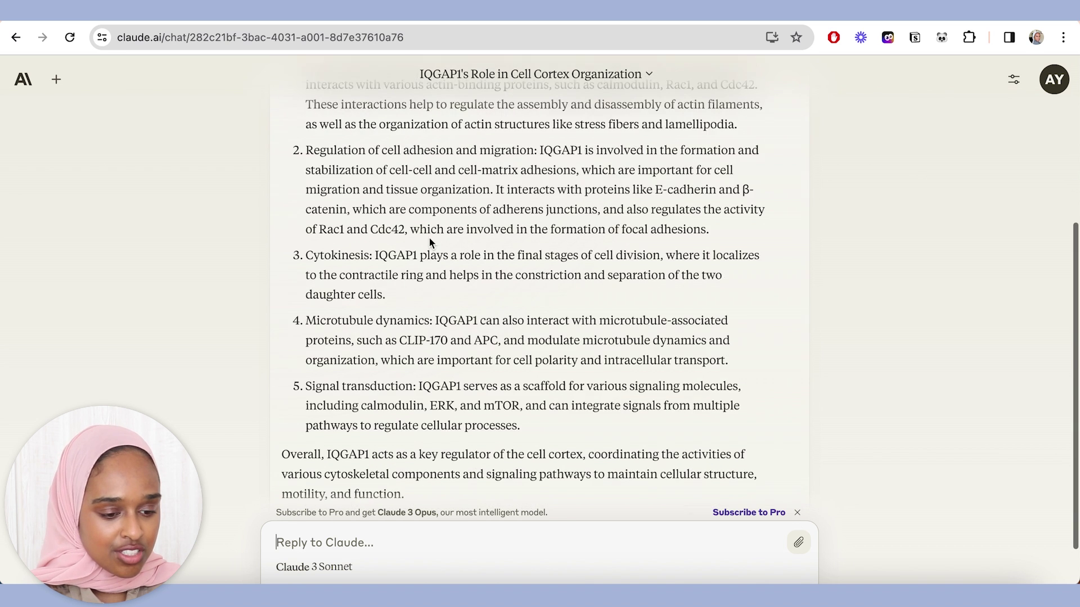
scroll(429, 238, "down", 1)
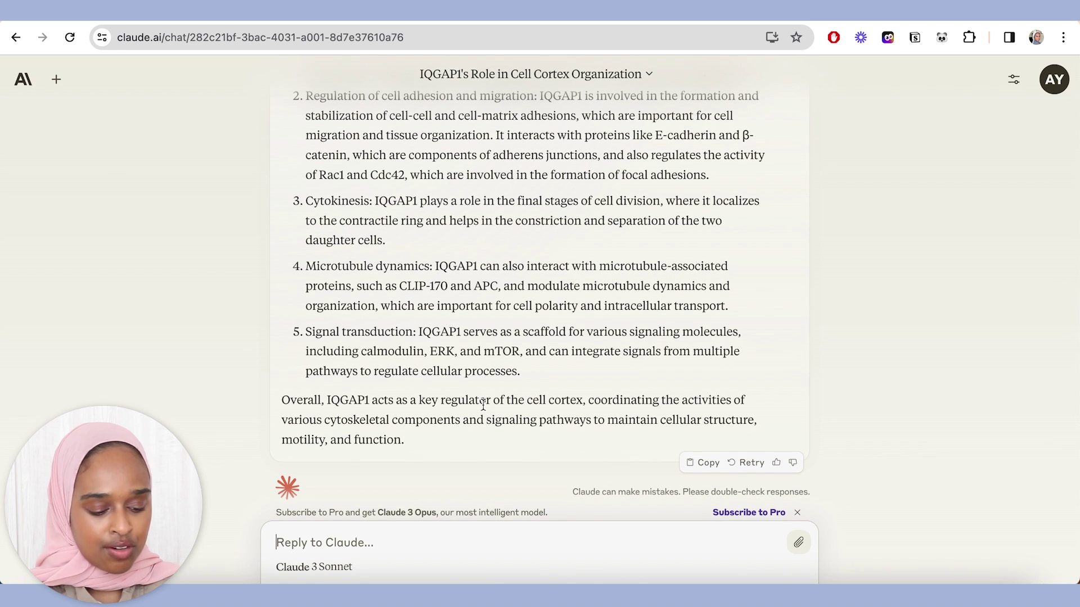
- Ask Claude: 'Can you give me some citations to support the text above?'
type("Can you")
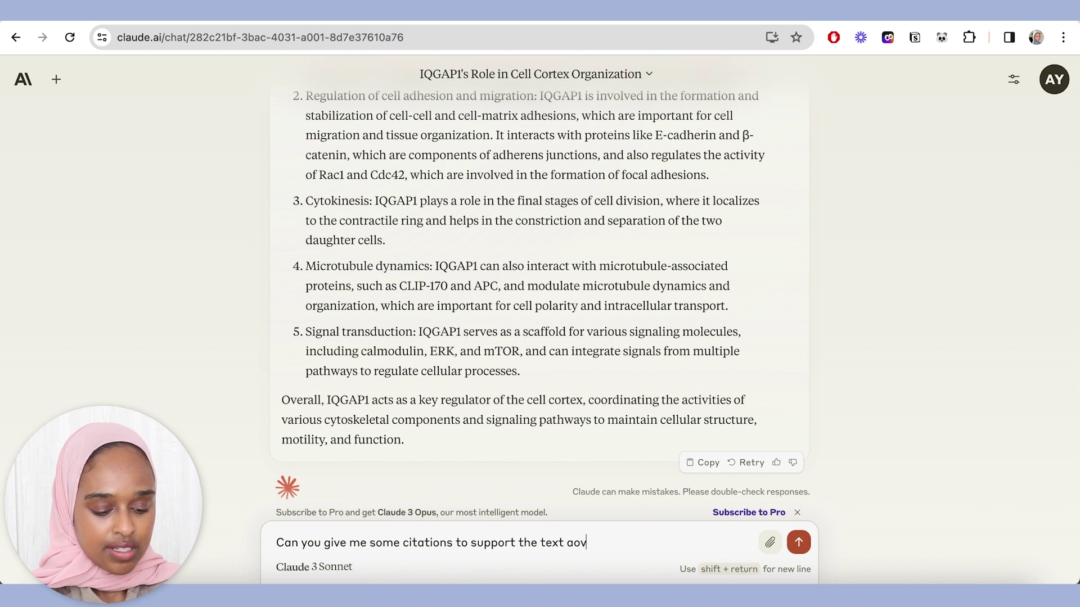
type("give me some citations to support the text above?")
key("Return")
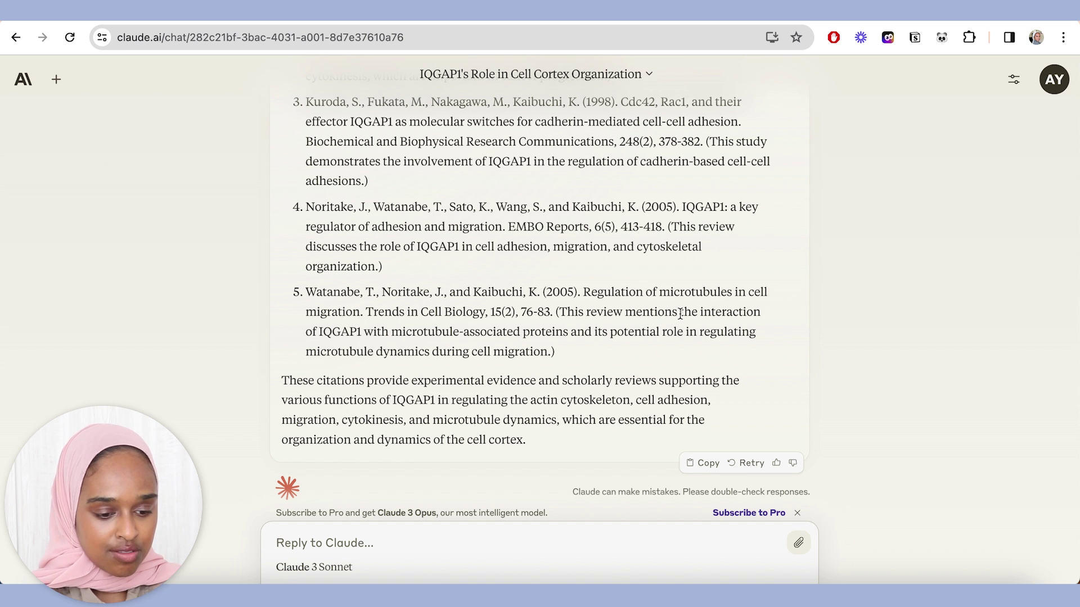
scroll(506, 343, "up", 1)
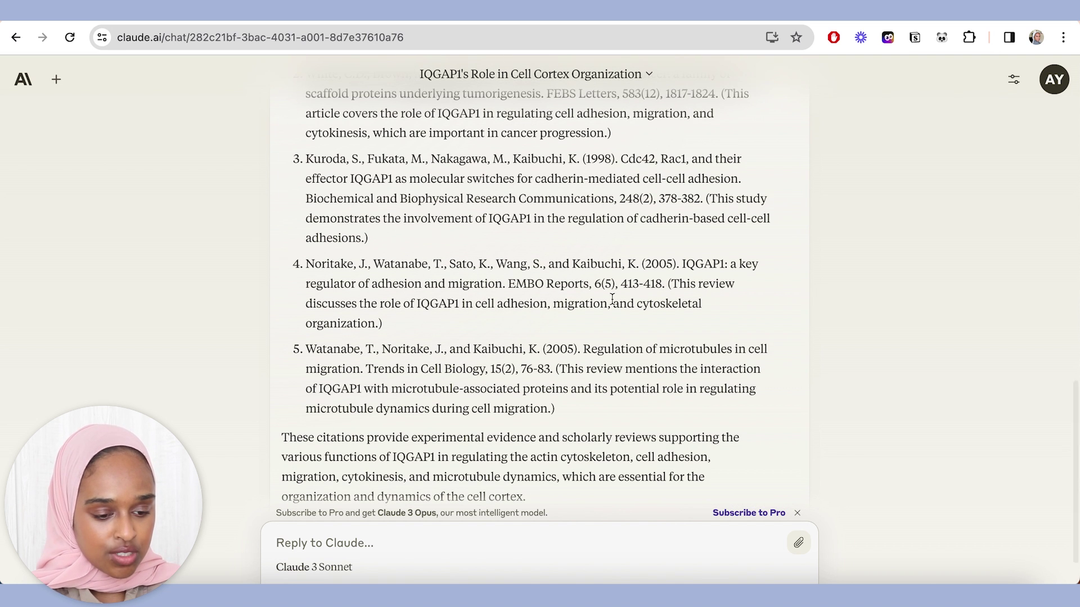
scroll(452, 315, "up", 1)
scroll(453, 318, "up", 1)
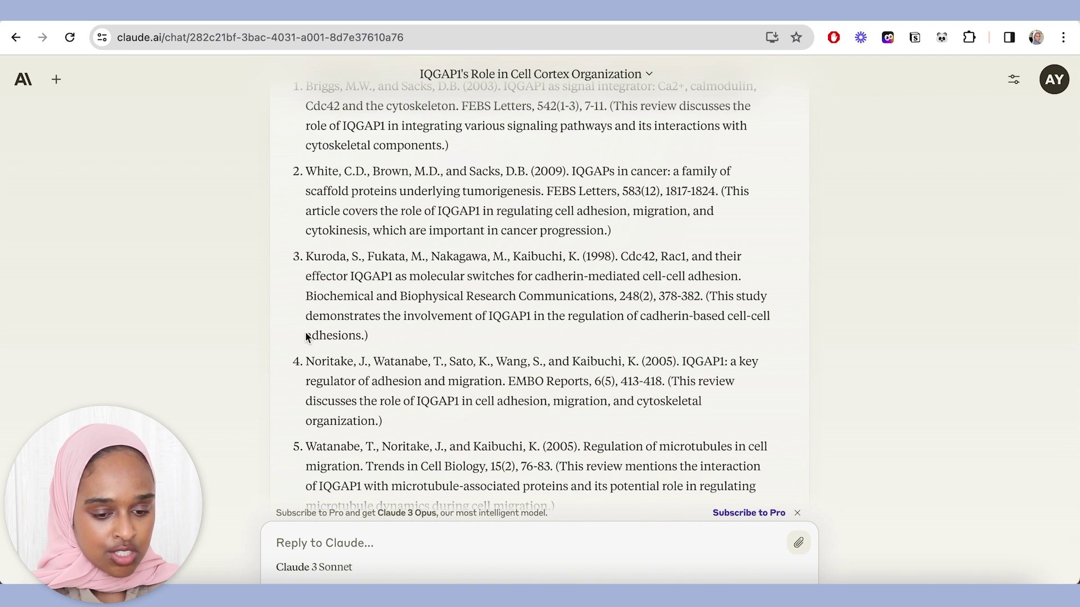
scroll(467, 324, "up", 3)
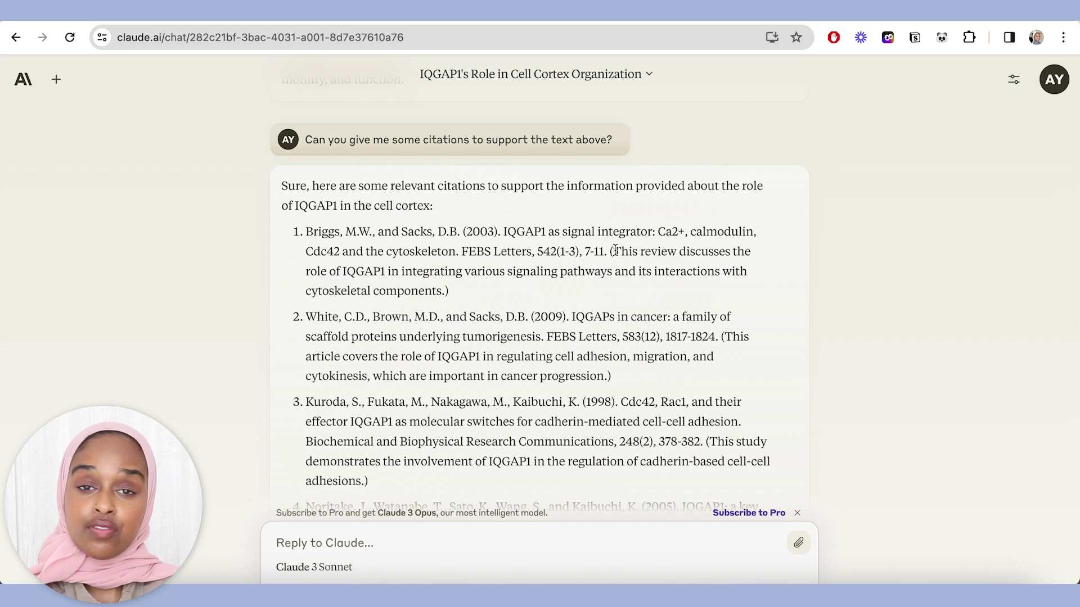
left_click_drag(616, 250, 623, 284)
left_click(623, 283)
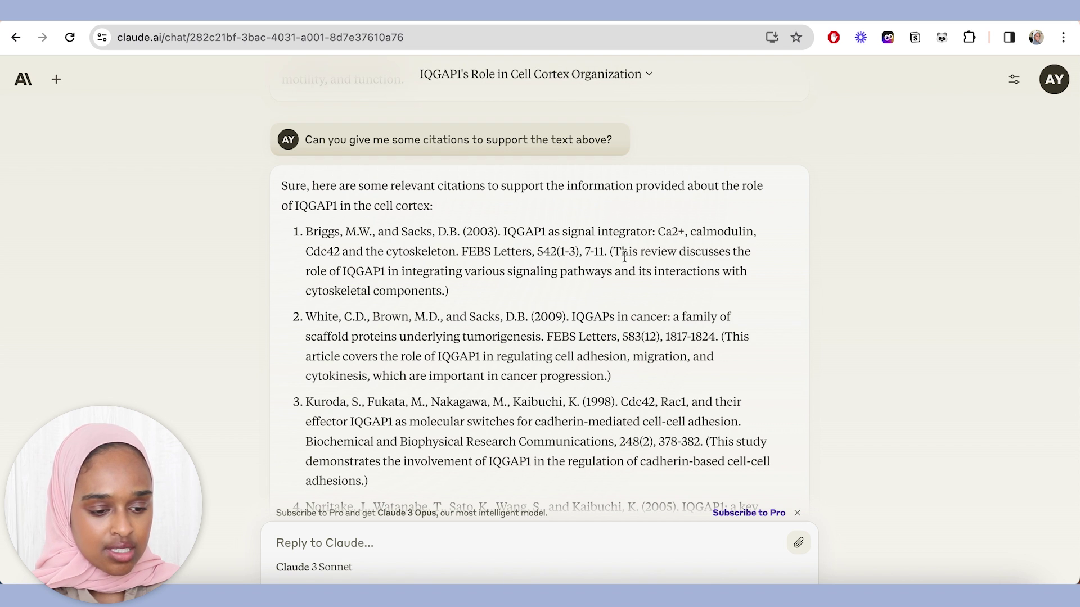
scroll(611, 253, "down", 1)
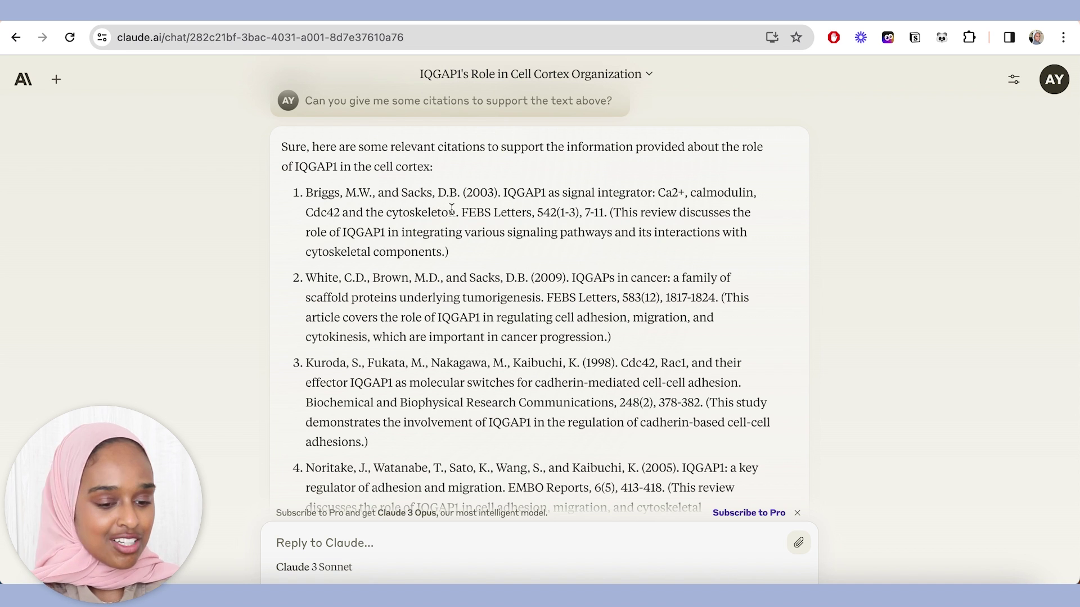
left_click_drag(504, 193, 457, 212)
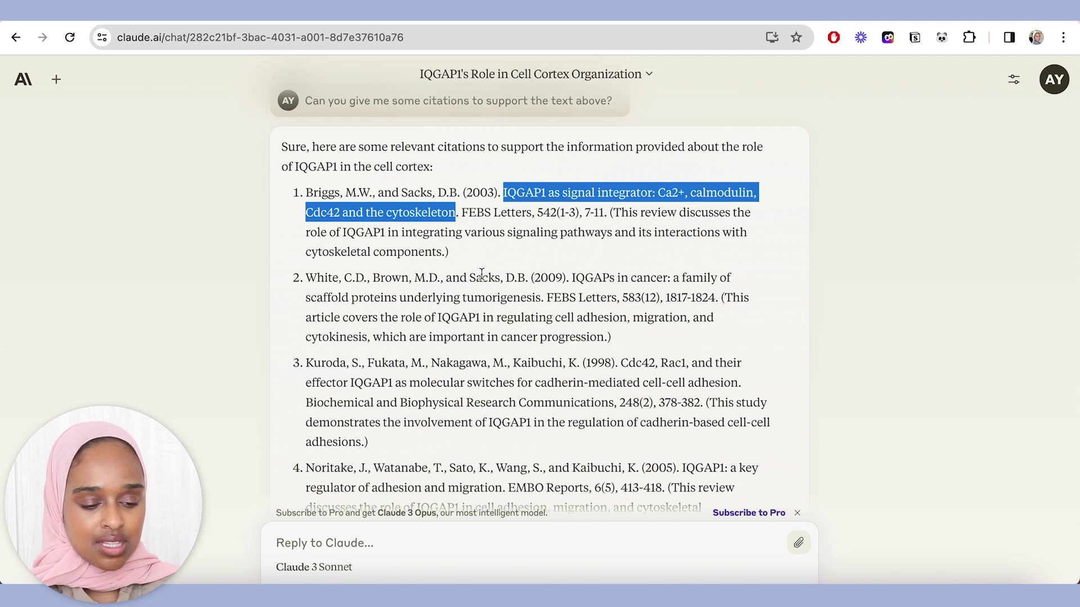
scroll(481, 274, "down", 5)
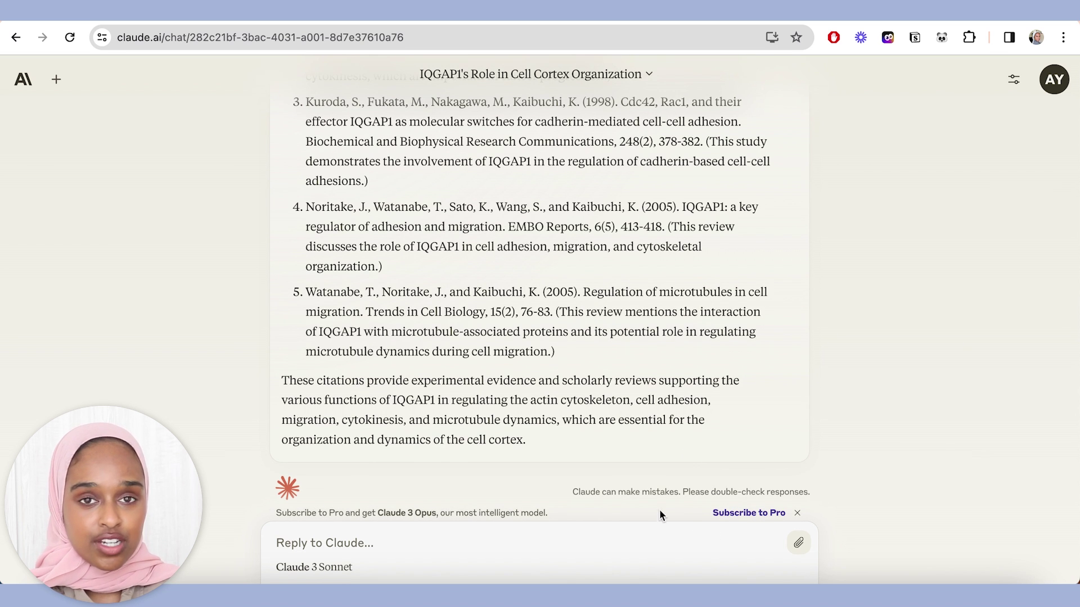
scroll(617, 345, "up", 15)
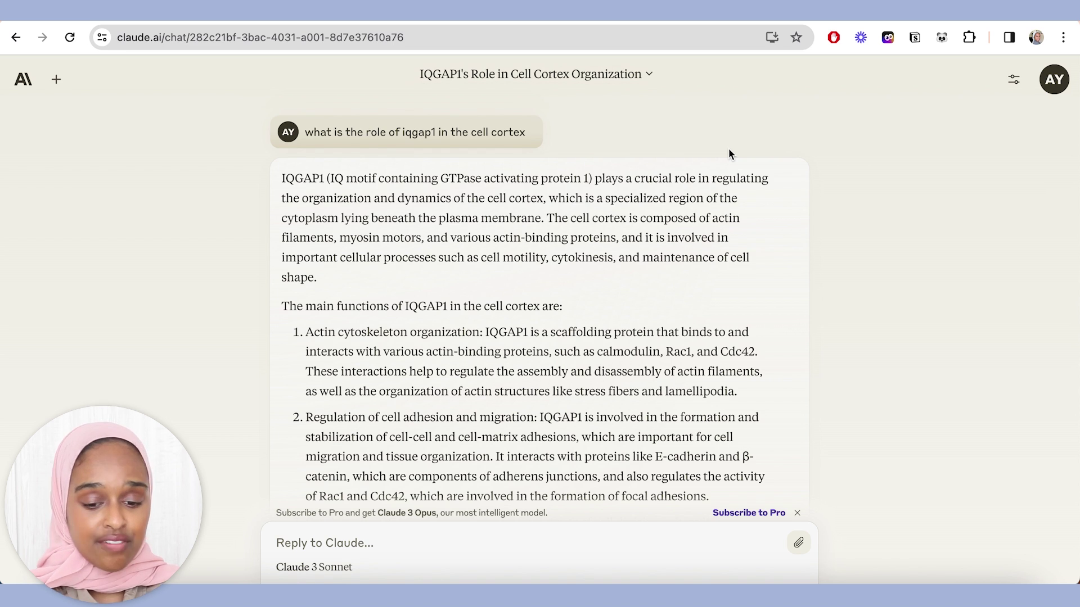
scroll(678, 237, "down", 9)
- On typeset.io, dismiss the Google sign-in prompt and select the Literature Review search box
scroll(679, 236, "down", 10)
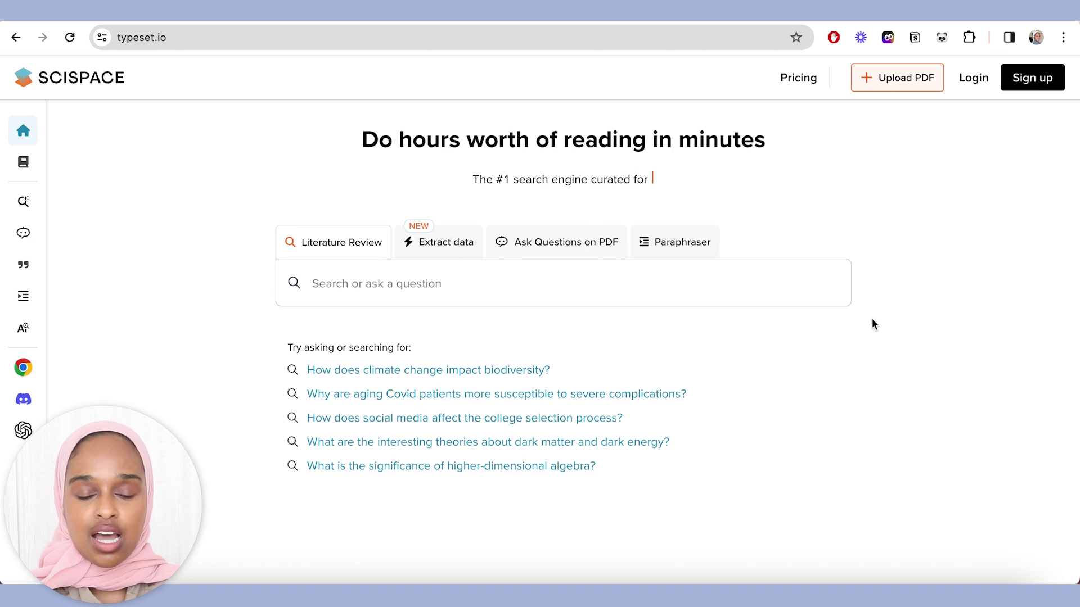
left_click(1030, 87)
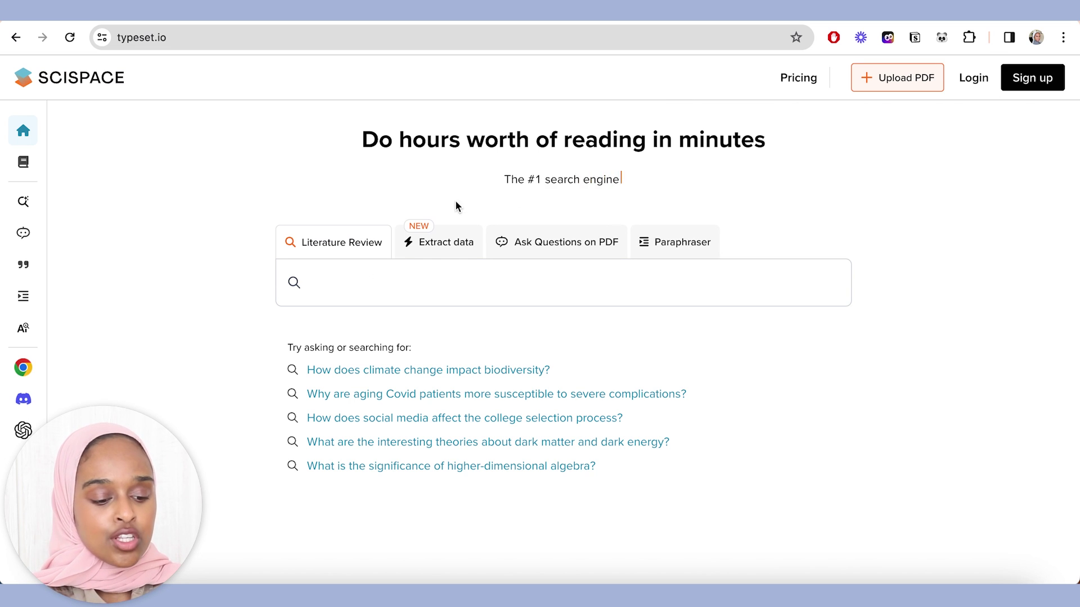
left_click(362, 294)
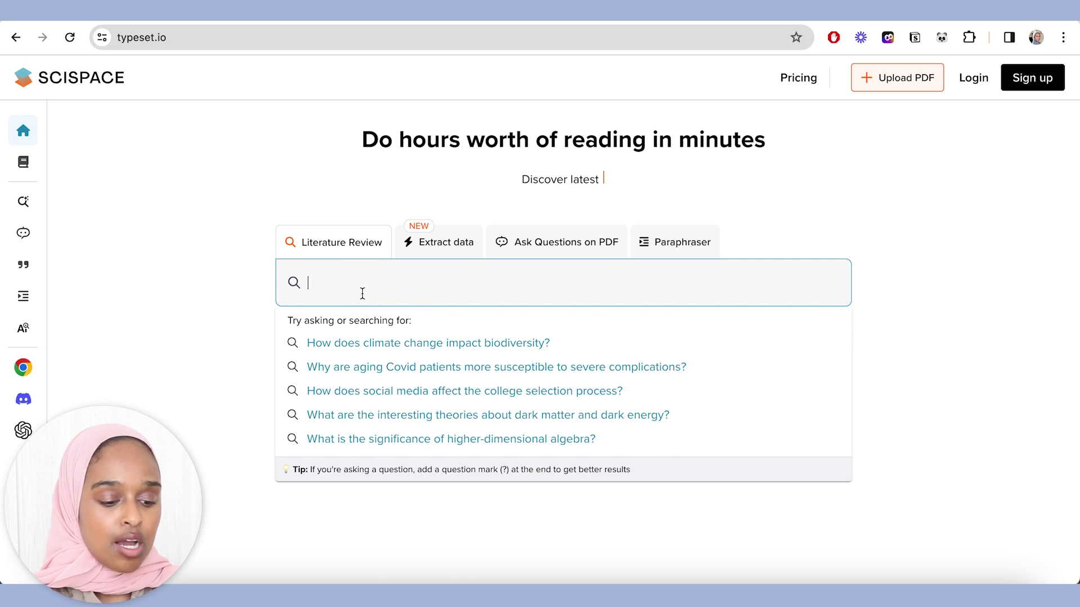
- Search the suggested question 'Why are aging Covid patients more susceptible to severe complications?' and browse the results
left_click(386, 372)
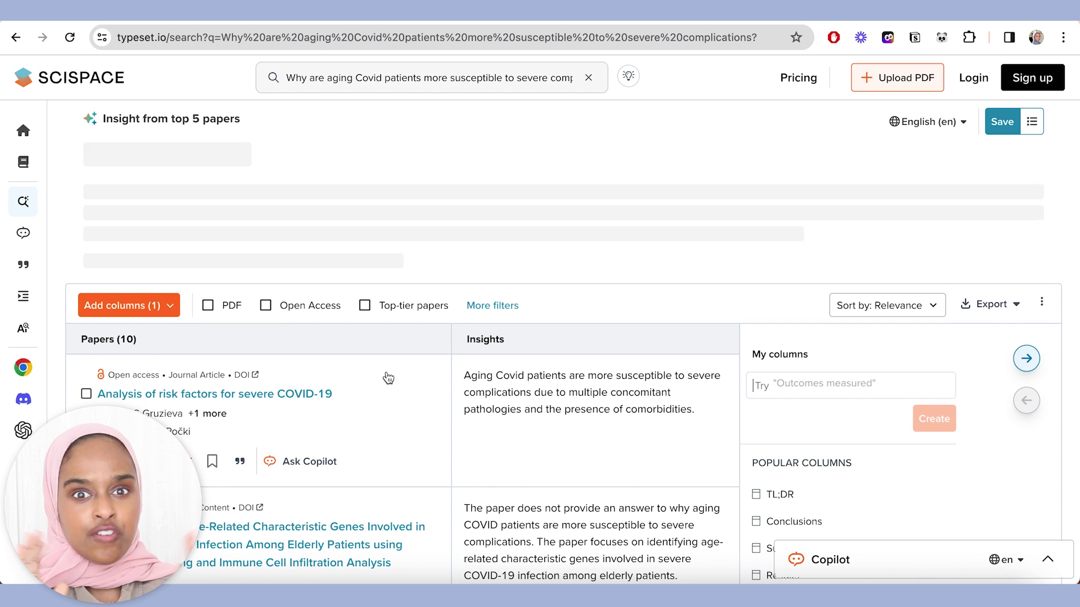
scroll(414, 354, "down", 2)
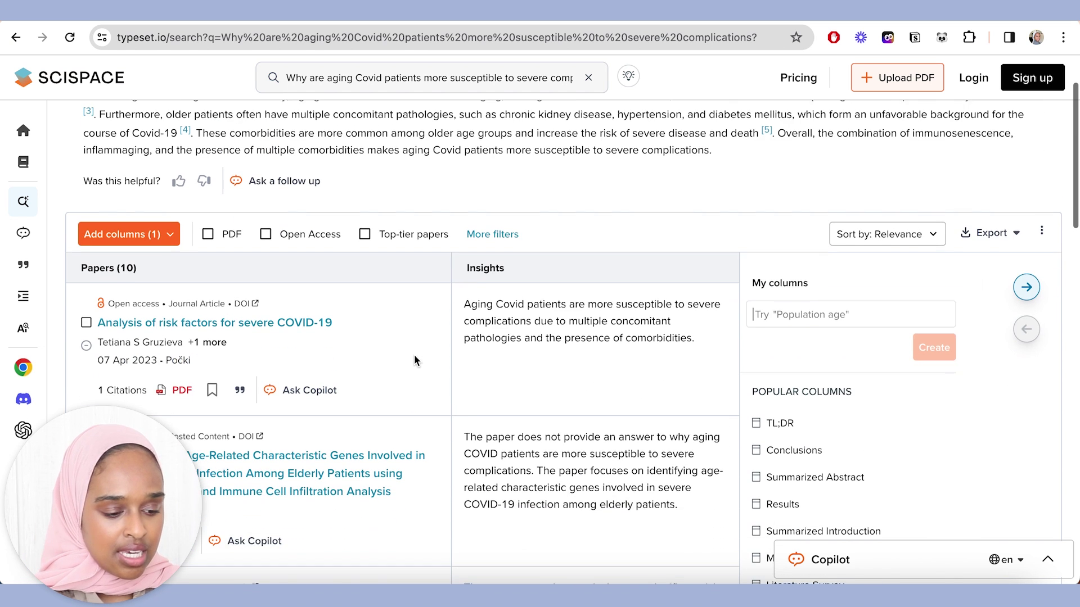
scroll(240, 374, "up", 2)
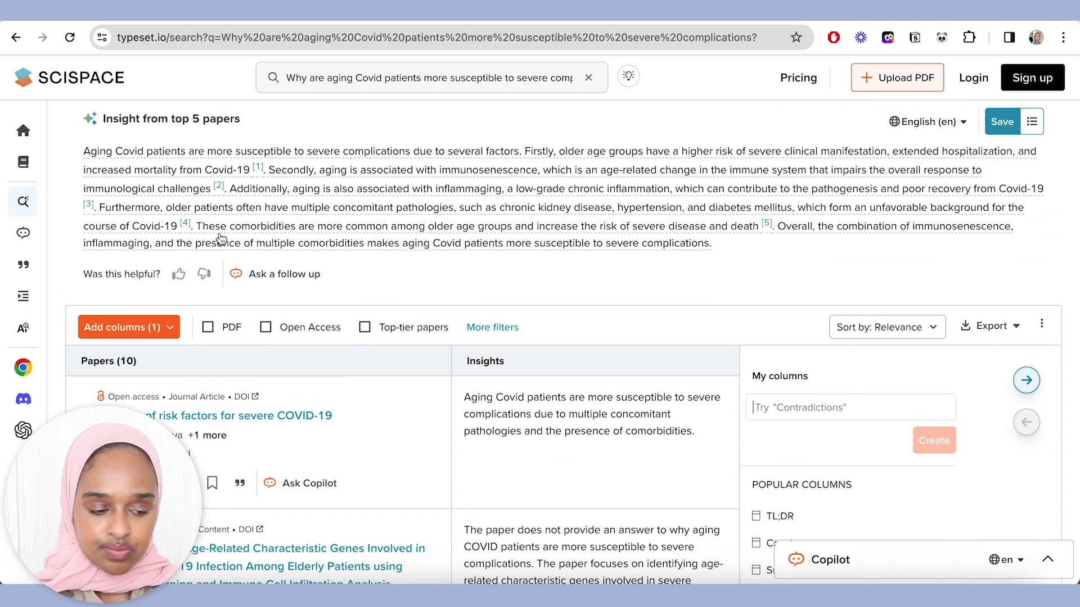
scroll(306, 259, "down", 1)
scroll(306, 258, "up", 1)
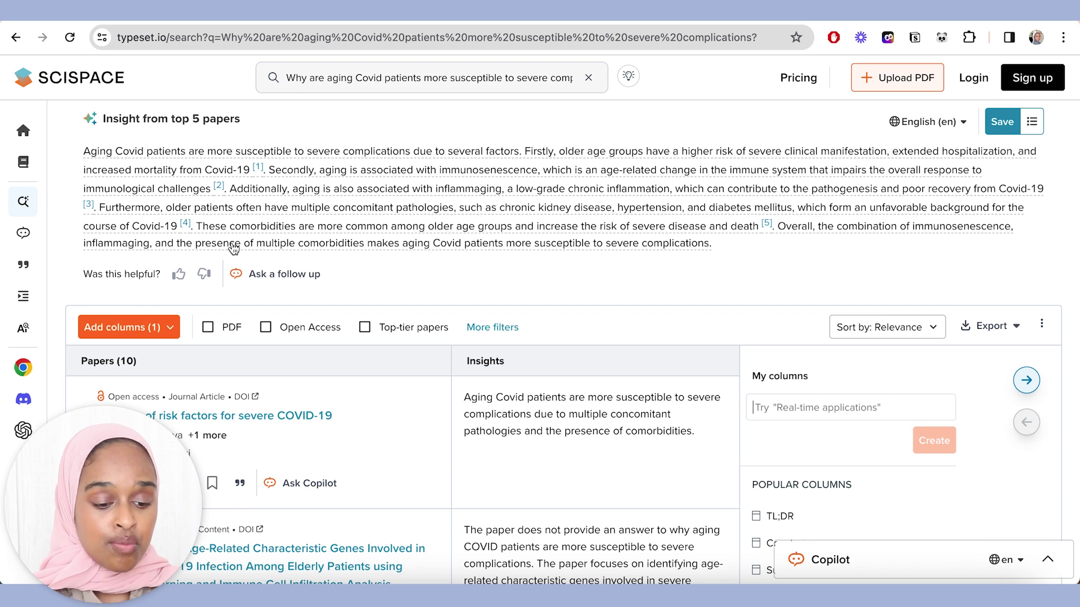
scroll(349, 270, "down", 2)
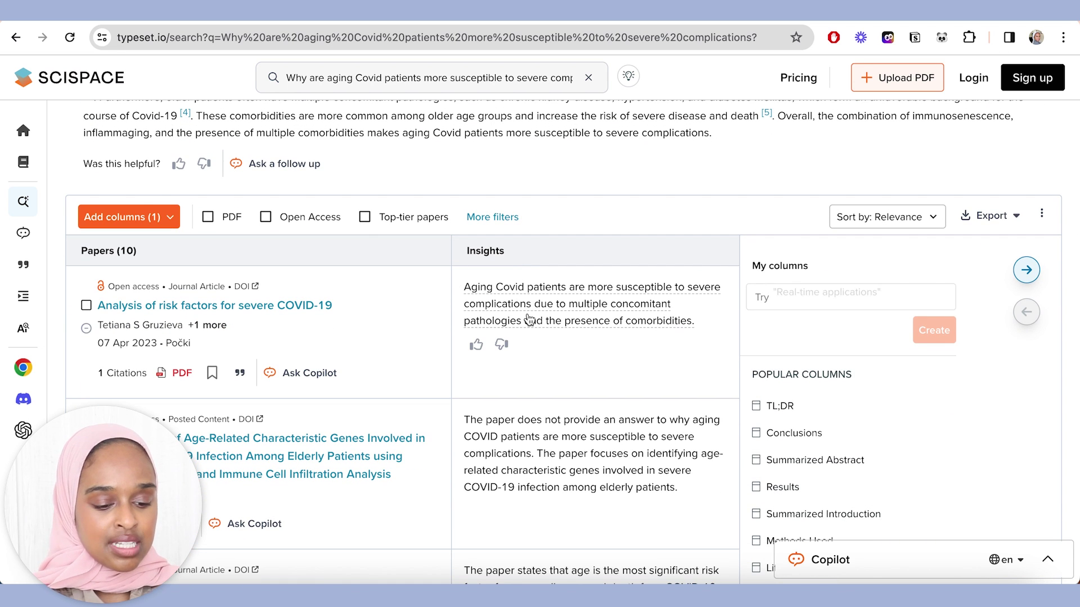
scroll(529, 319, "down", 2)
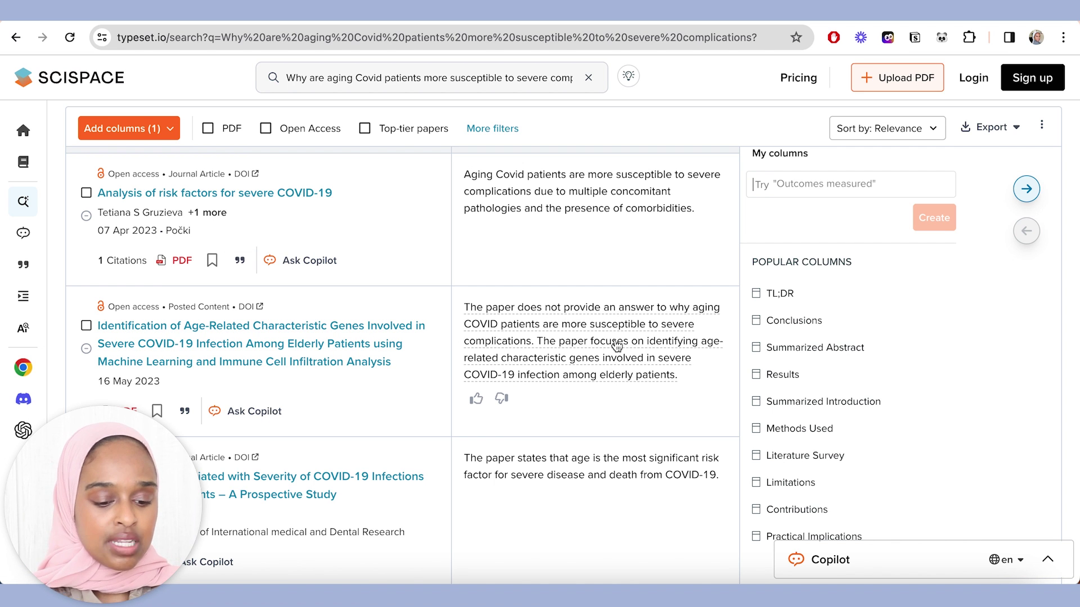
scroll(615, 360, "down", 3)
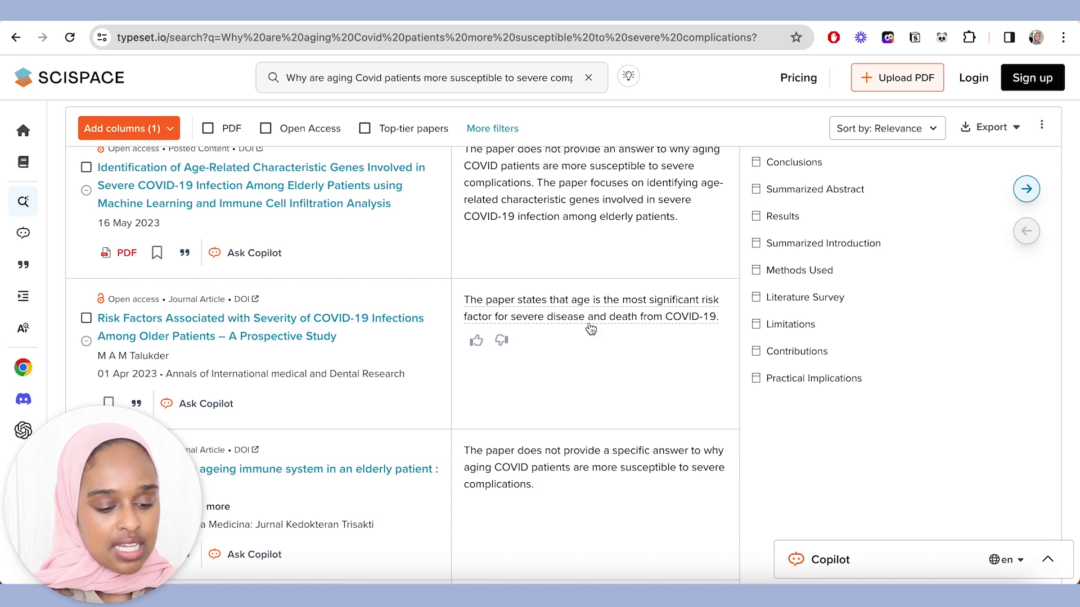
scroll(585, 326, "up", 5)
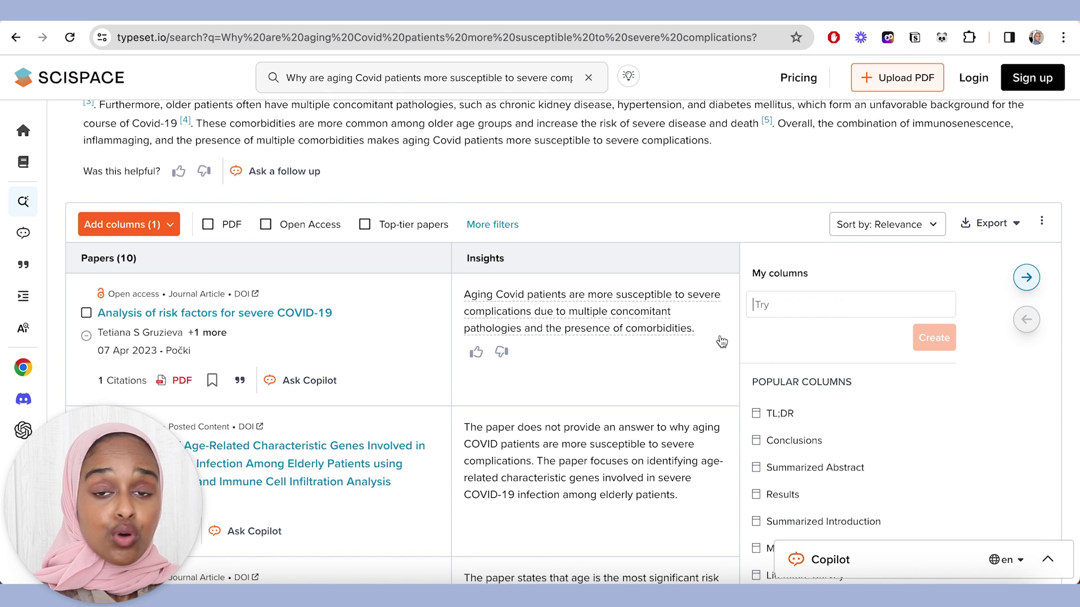
scroll(801, 416, "down", 3)
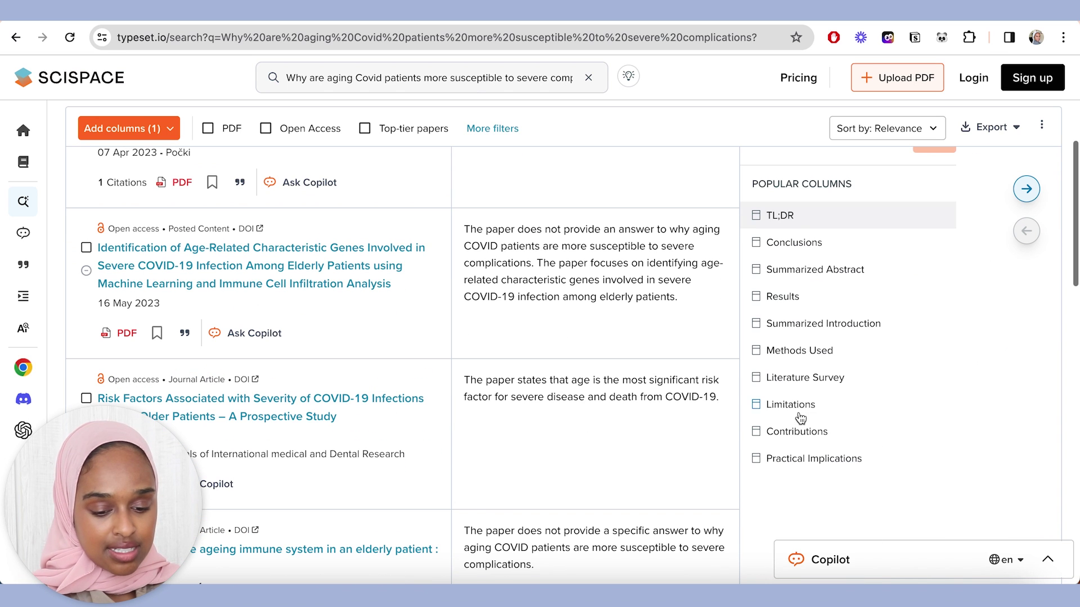
- Add the Conclusions and Methods Used columns to the review table
left_click(803, 246)
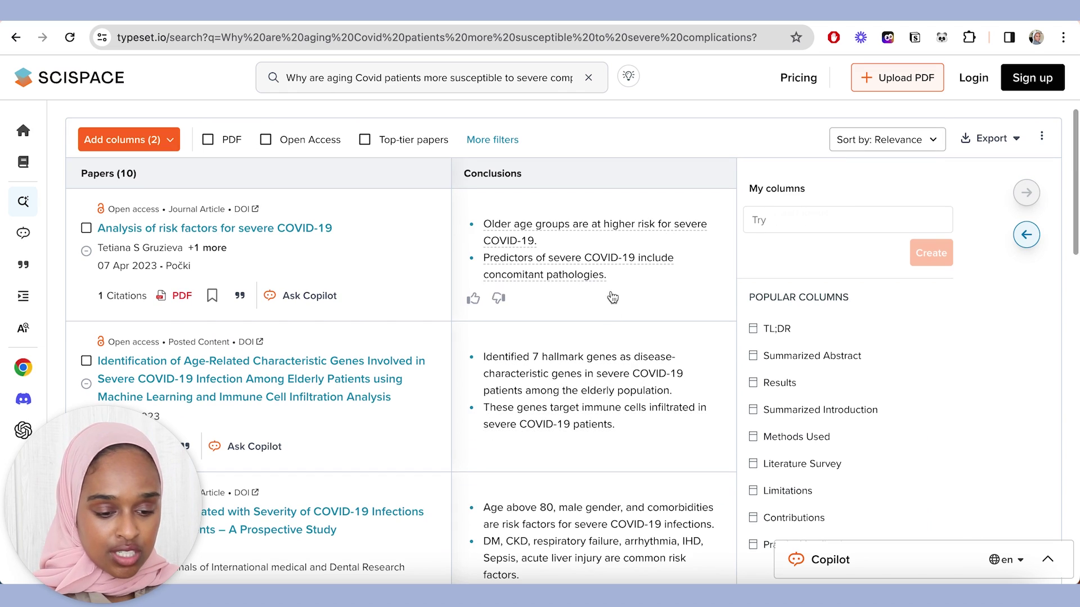
scroll(622, 318, "down", 5)
scroll(664, 365, "up", 6)
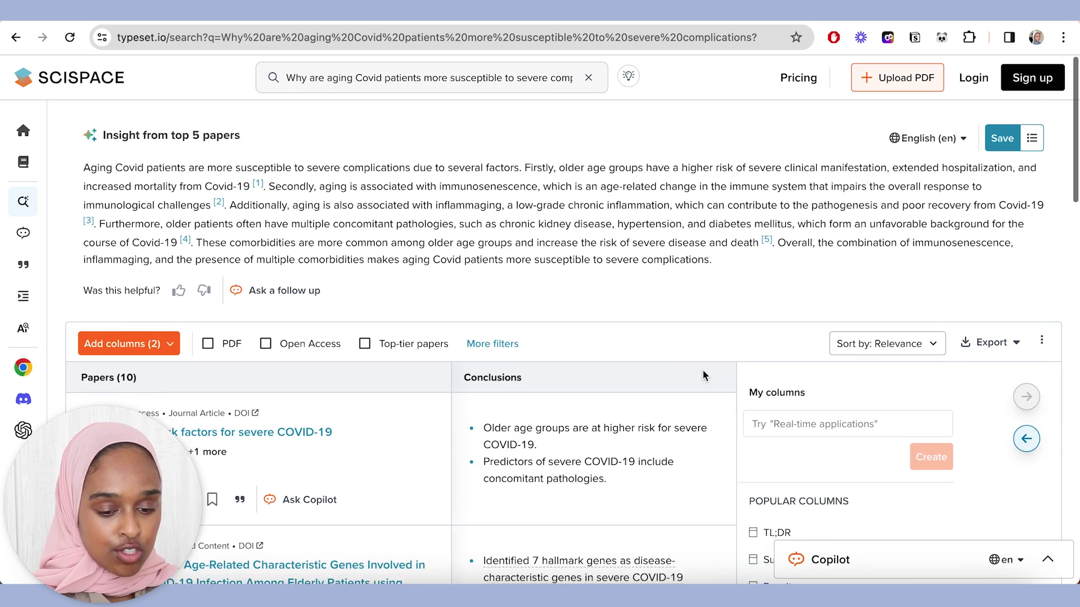
scroll(778, 403, "down", 4)
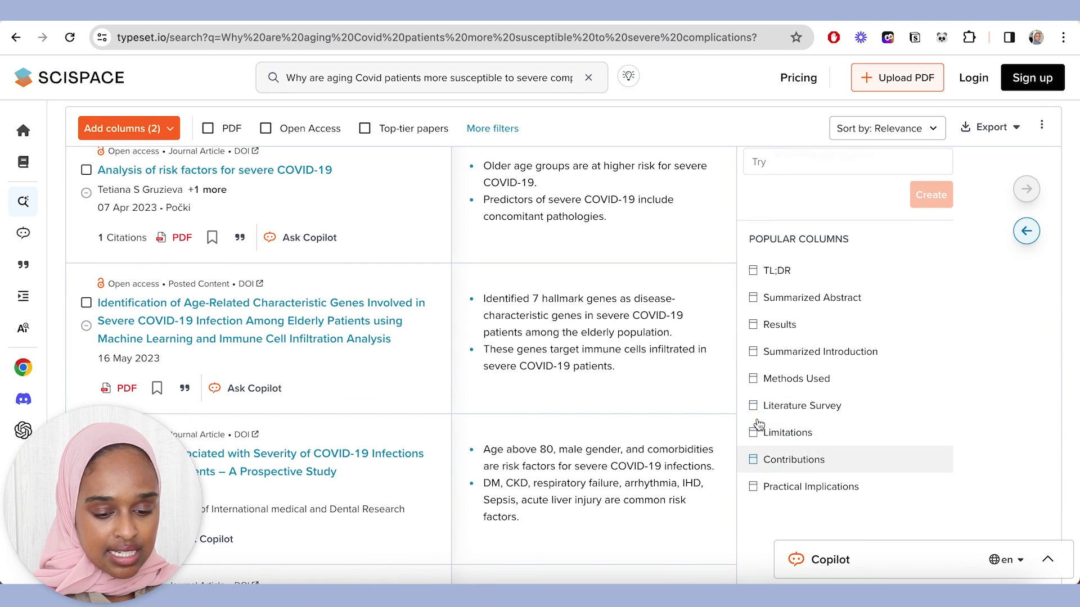
left_click(758, 377)
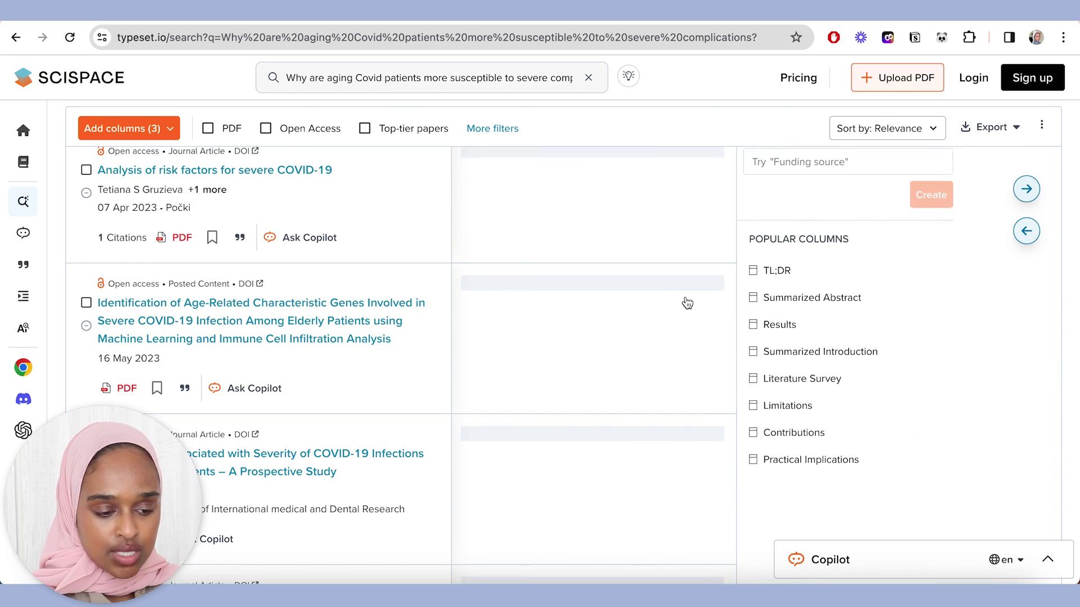
scroll(613, 360, "down", 3)
scroll(615, 364, "down", 3)
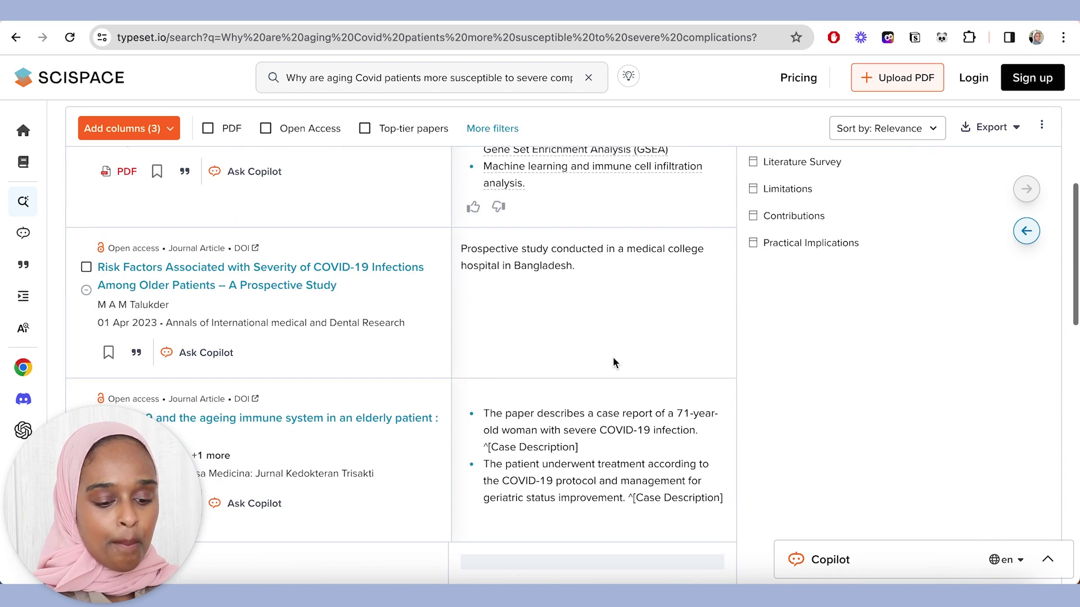
scroll(615, 365, "up", 8)
scroll(614, 337, "down", 1)
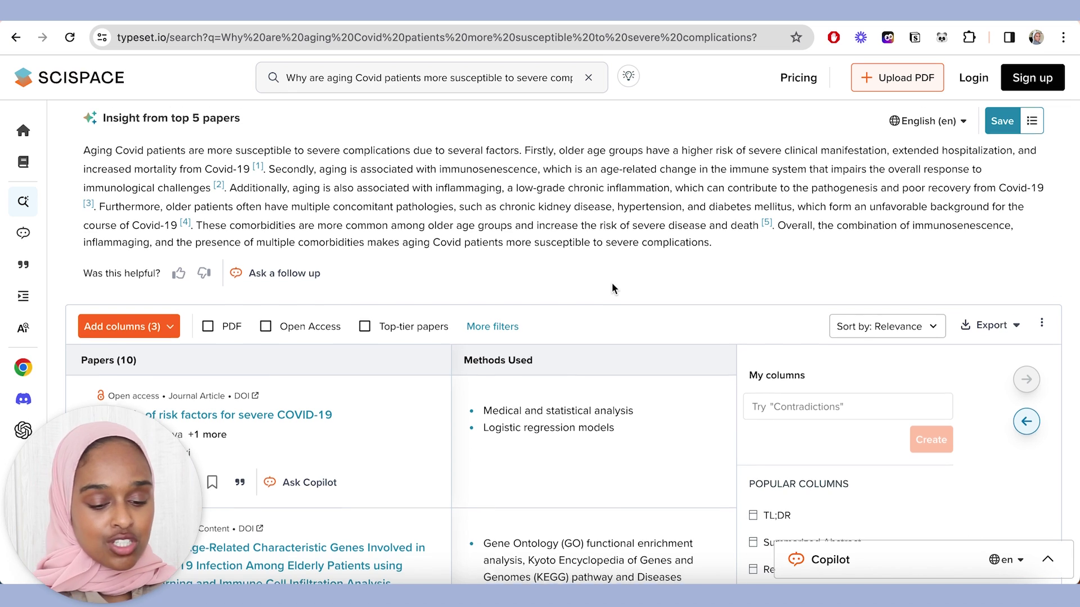
scroll(612, 284, "down", 4)
- Scroll across the table and check the Export format options without exporting
scroll(582, 319, "left", 3)
scroll(556, 345, "left", 3)
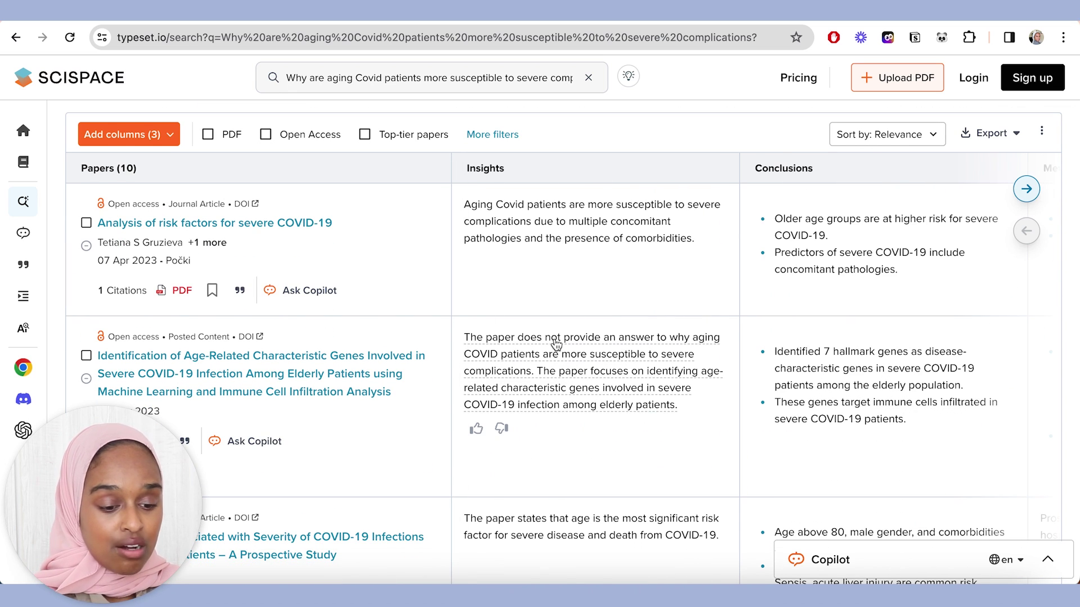
scroll(555, 342, "right", 6)
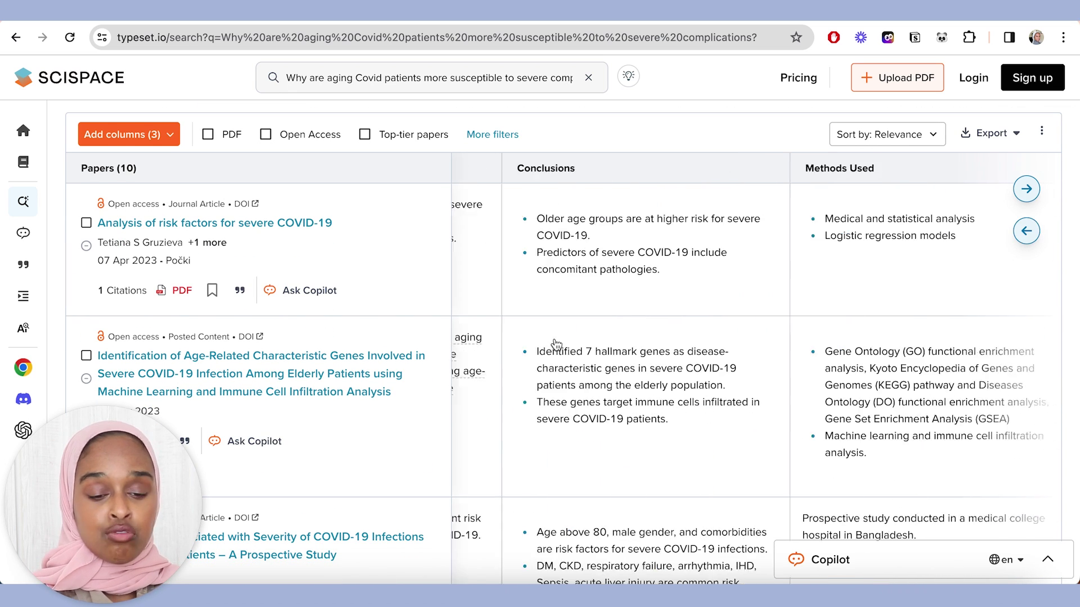
left_click(998, 140)
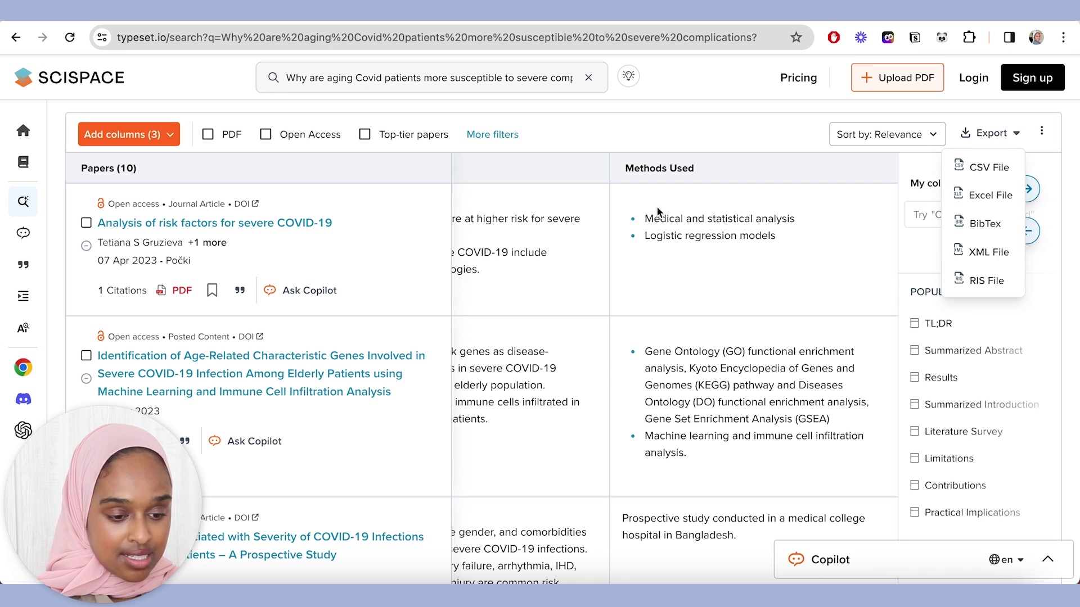
left_click(621, 145)
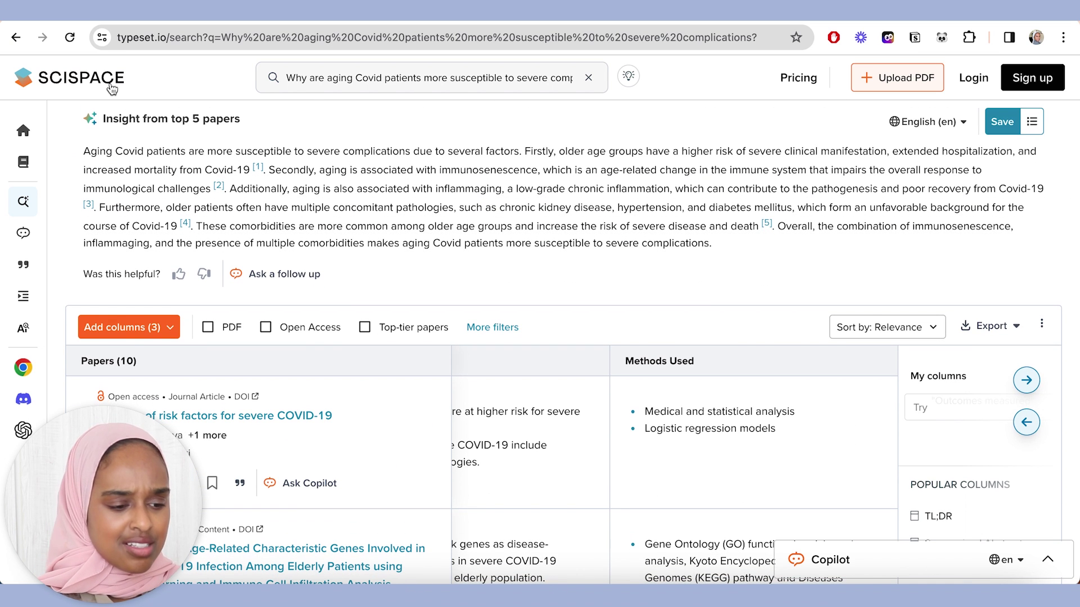
- Return to the SciSpace home page and look at Extract data and Ask Questions on PDF, cancelling the upload
left_click(106, 80)
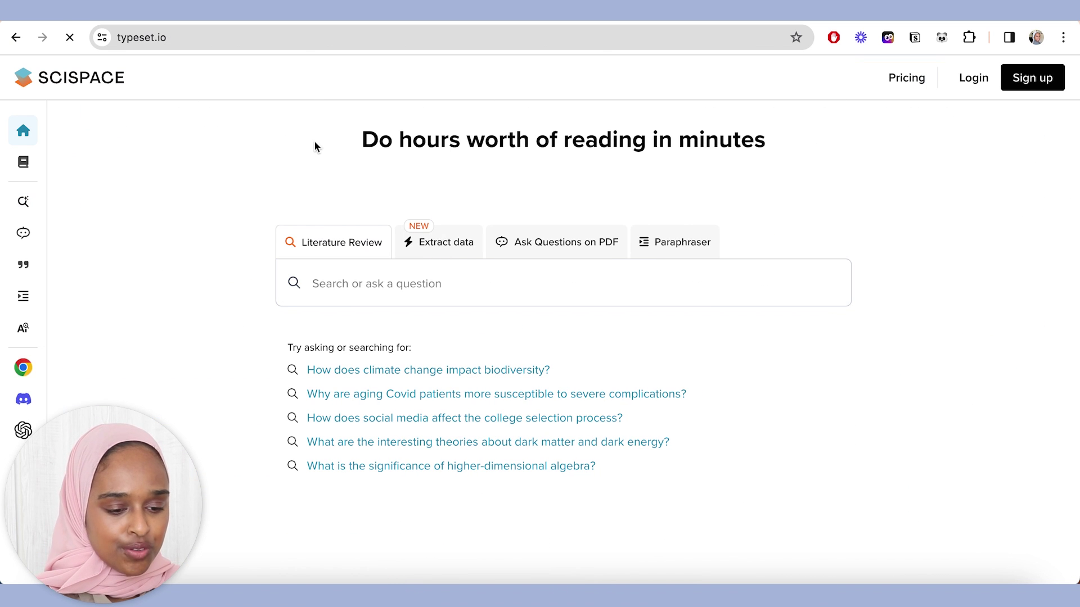
left_click(436, 243)
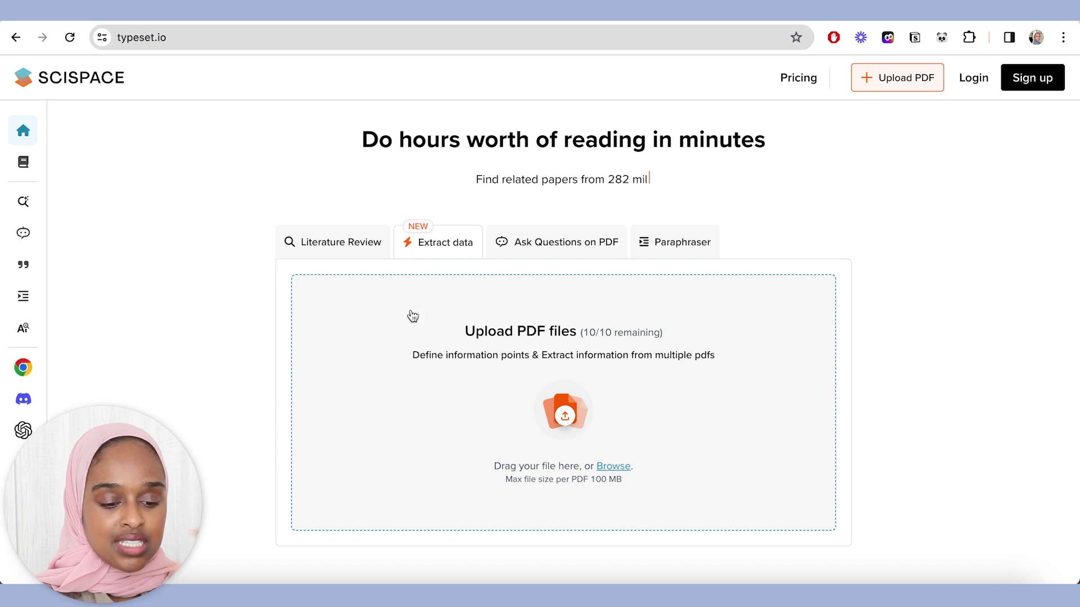
left_click(540, 244)
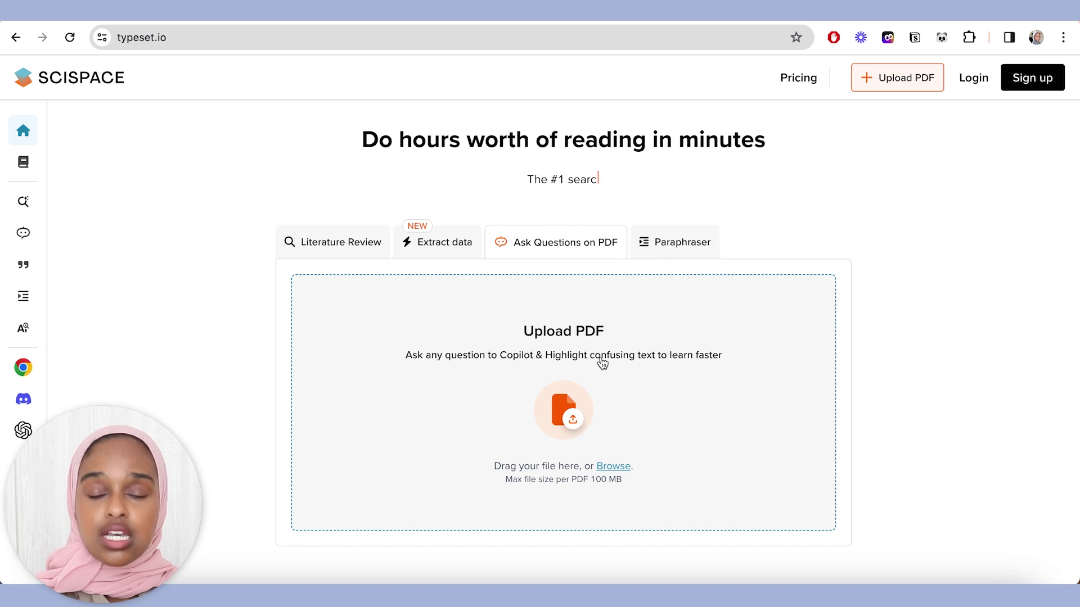
left_click(562, 409)
left_click(746, 433)
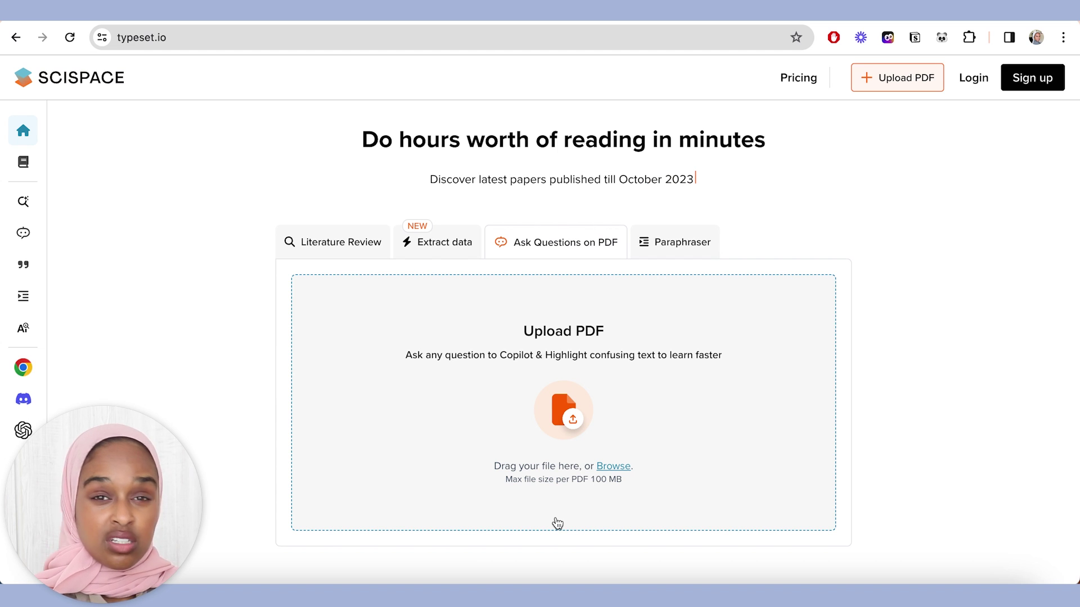
- Switch to the Paraphraser tool and scroll through its page
left_click(692, 243)
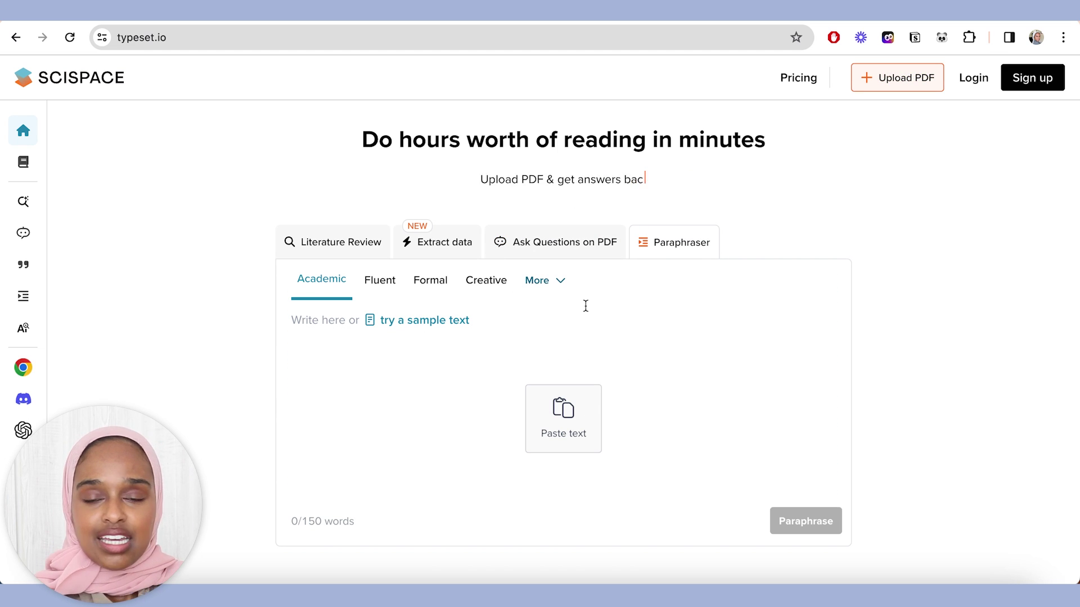
scroll(405, 280, "down", 10)
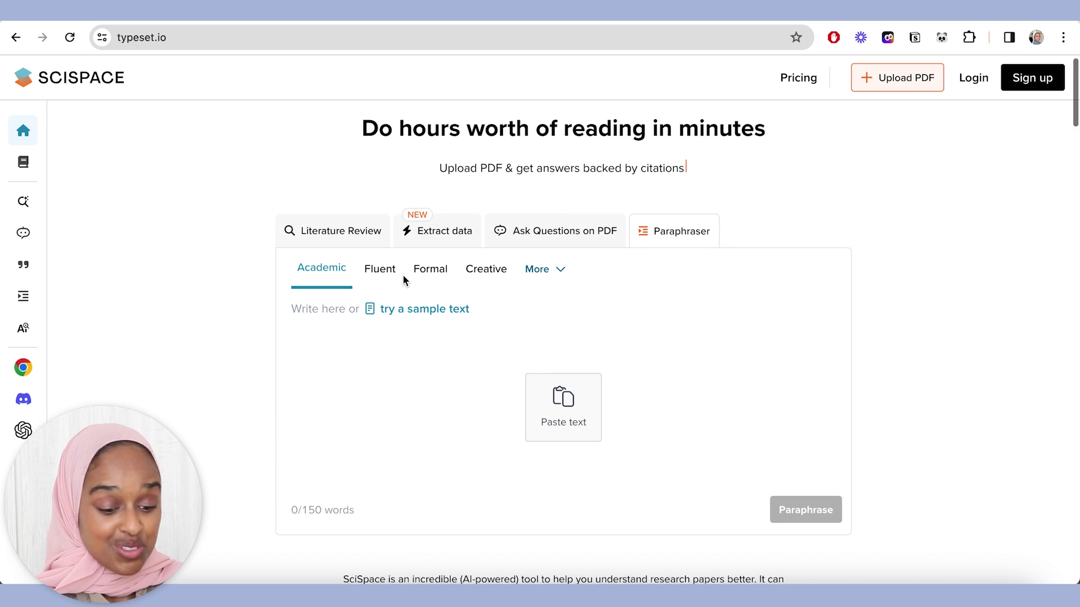
scroll(403, 280, "down", 1)
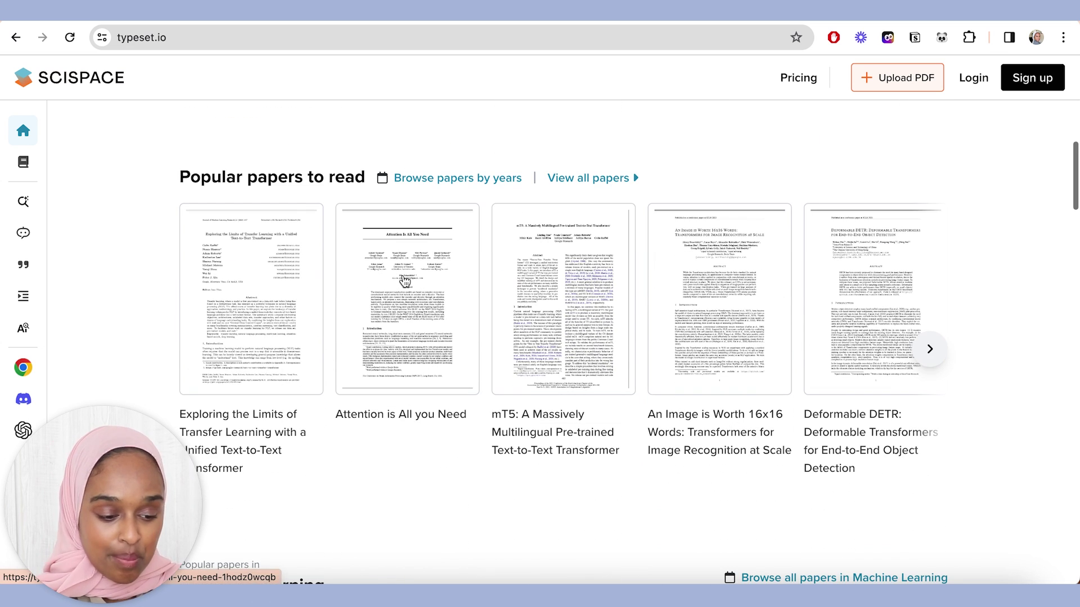
scroll(526, 267, "up", 10)
scroll(526, 268, "down", 1)
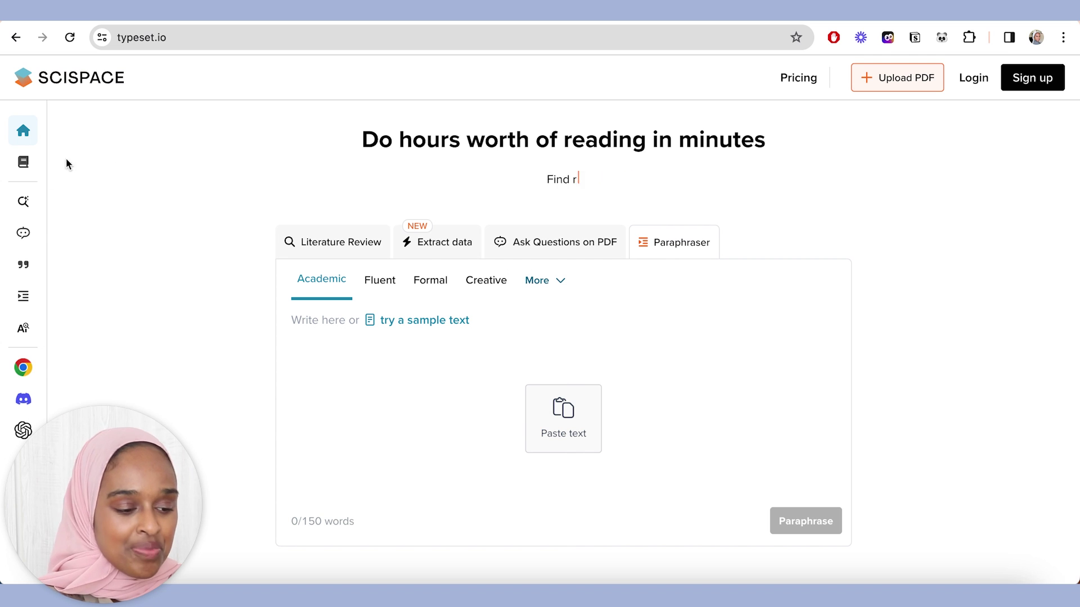
mouse_move(20, 163)
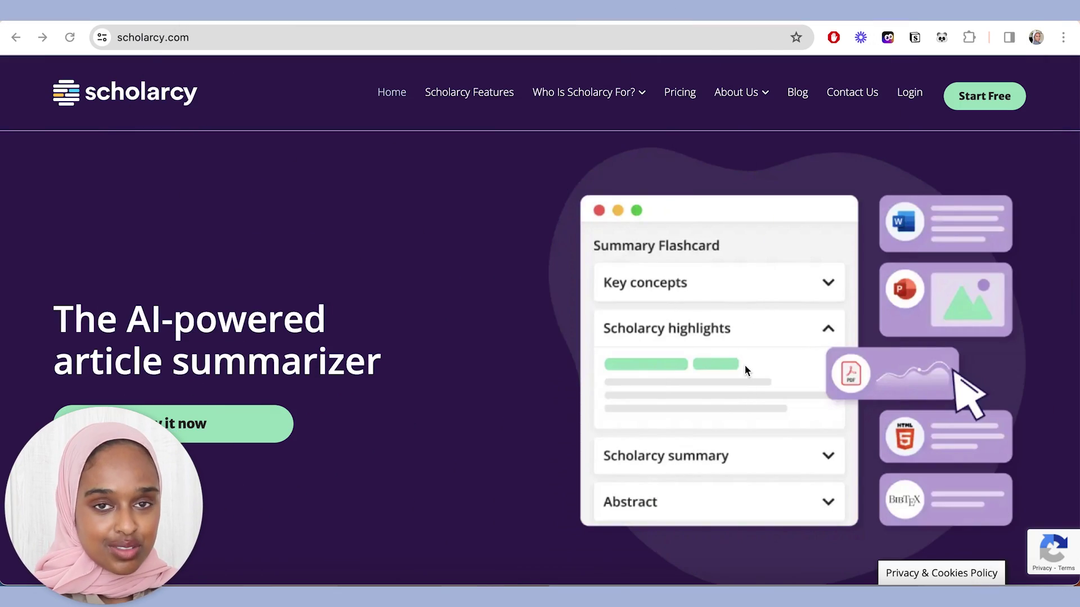
- Scroll through the scholarcy.com article summarizer home page
scroll(745, 367, "down", 1)
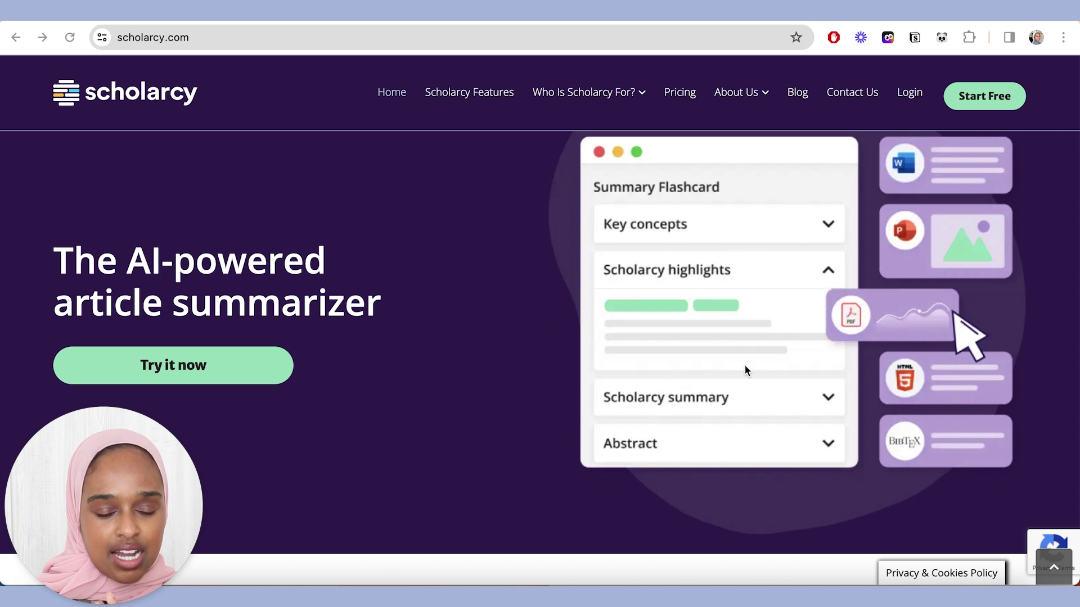
scroll(744, 366, "down", 15)
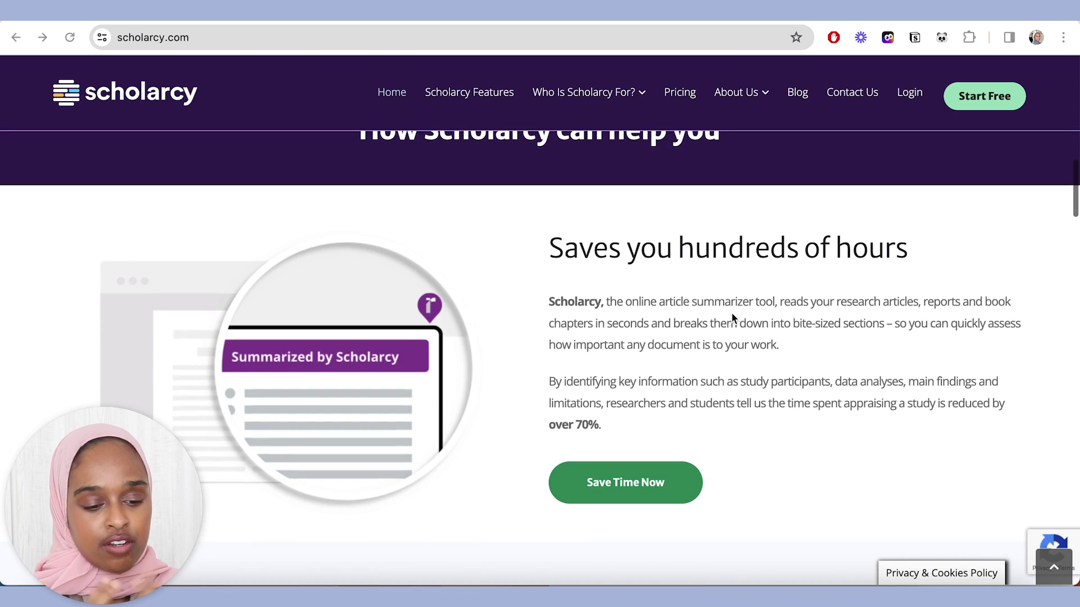
scroll(732, 318, "down", 4)
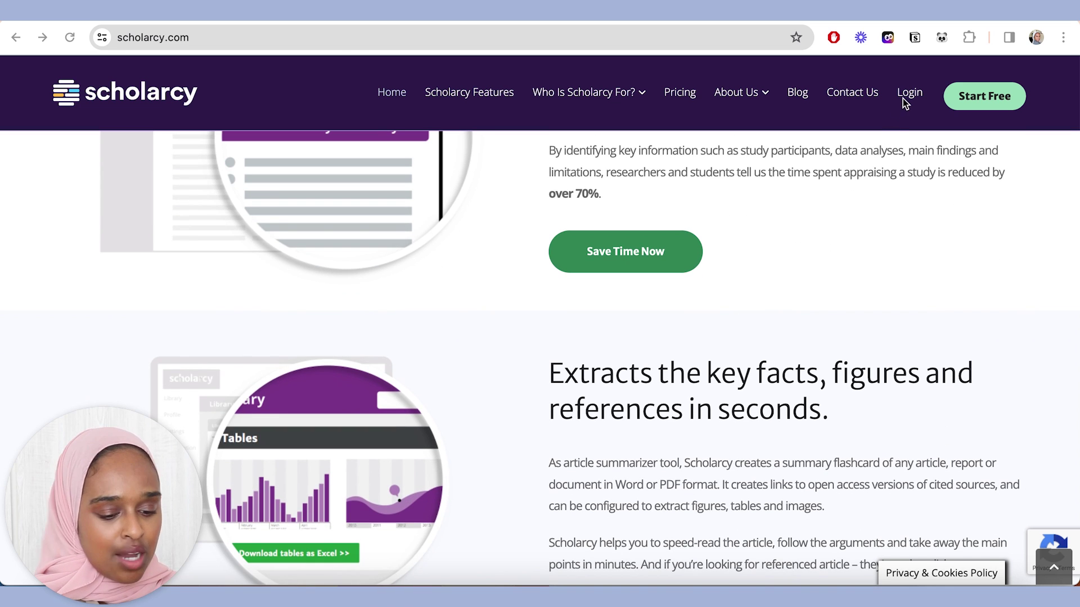
- Open Scholarcy Features and read from background reading down to extracting tables and figures
left_click(469, 92)
scroll(532, 307, "down", 3)
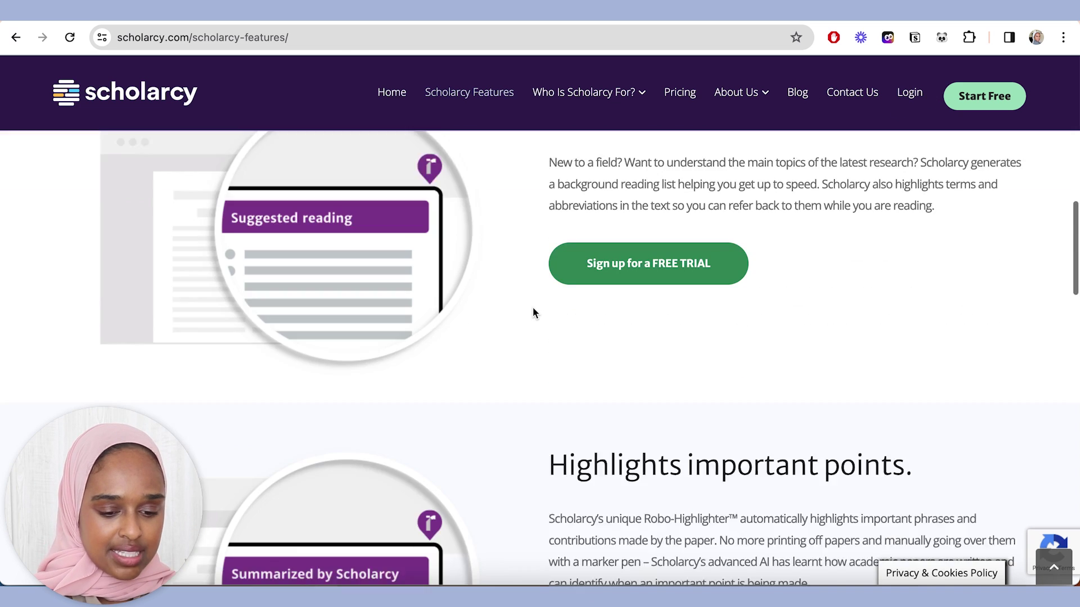
scroll(532, 307, "up", 1)
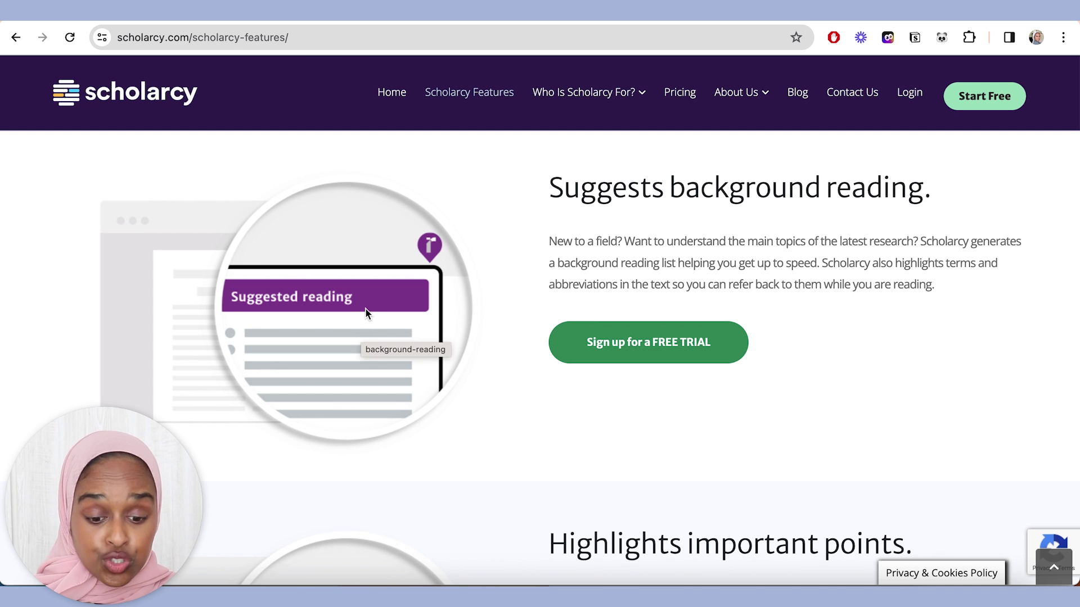
scroll(372, 304, "down", 4)
scroll(372, 304, "down", 1)
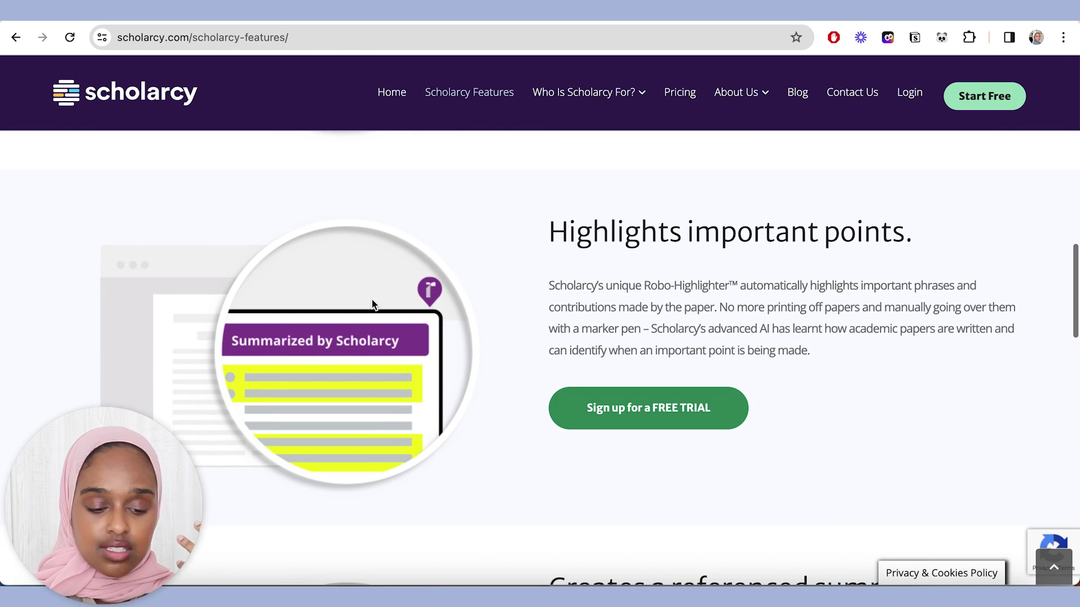
scroll(303, 392, "down", 1)
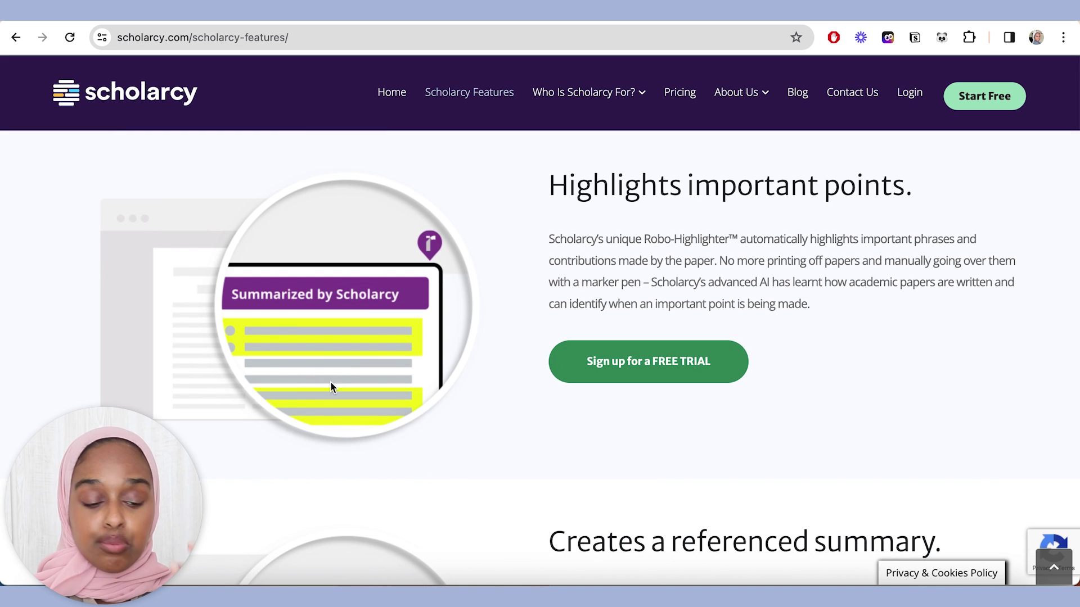
scroll(385, 360, "down", 4)
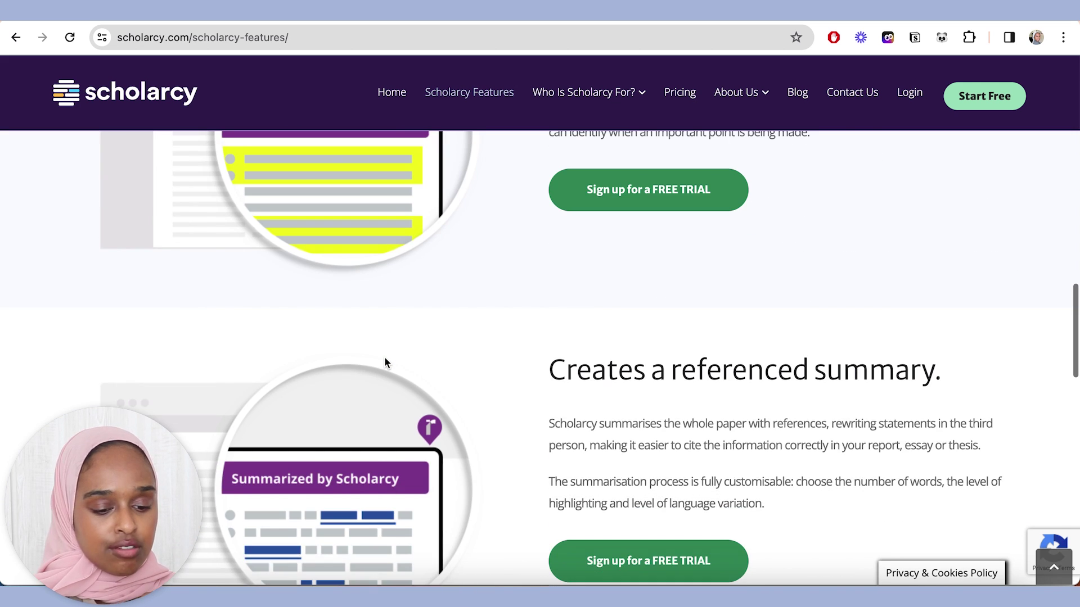
scroll(386, 362, "up", 2)
scroll(384, 362, "down", 5)
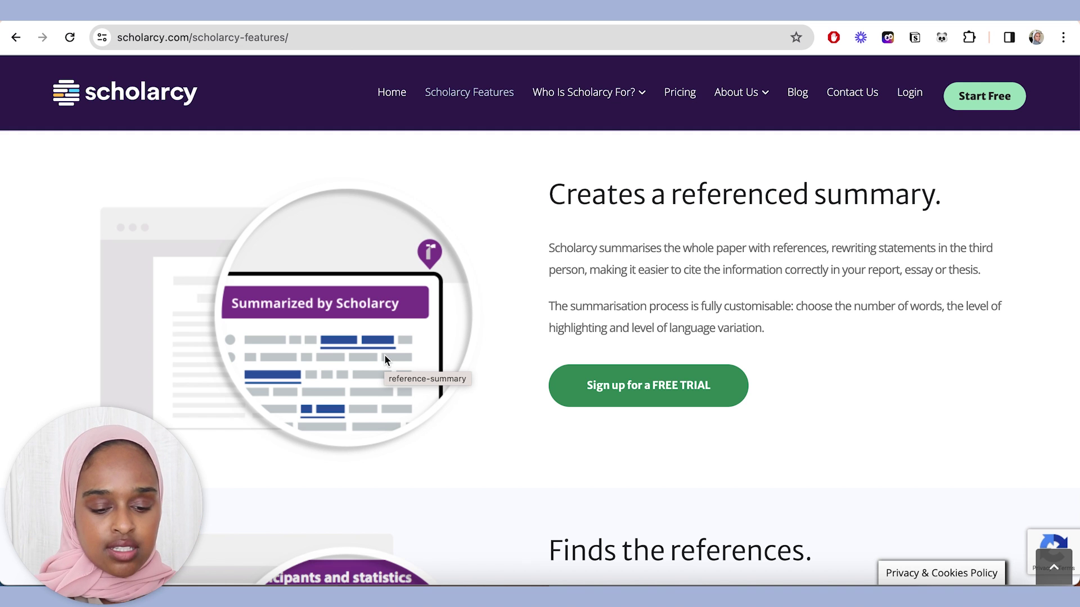
scroll(385, 359, "down", 4)
scroll(384, 359, "down", 3)
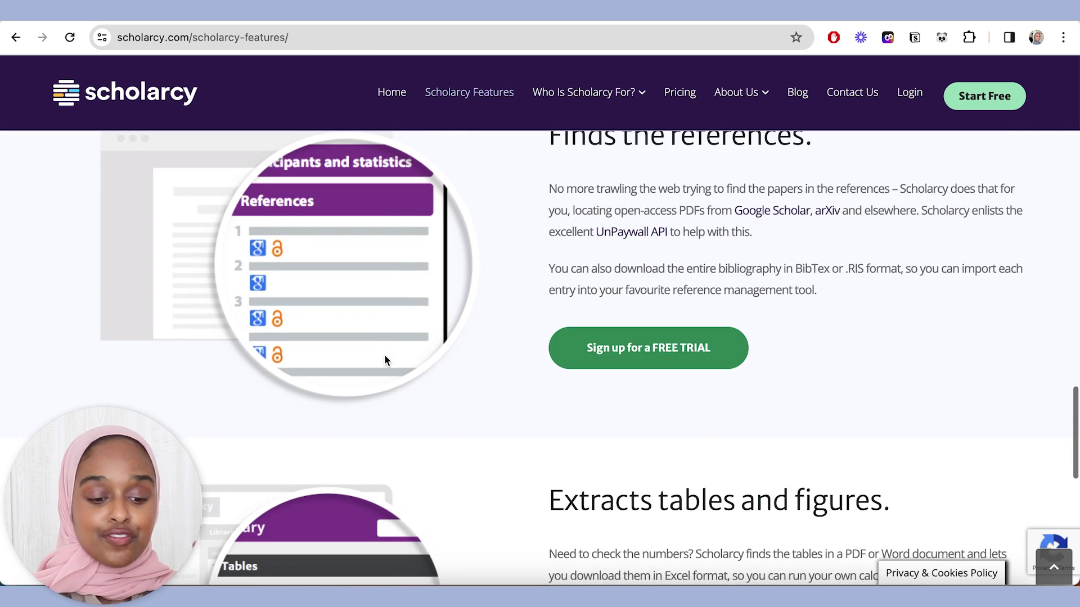
scroll(384, 360, "up", 1)
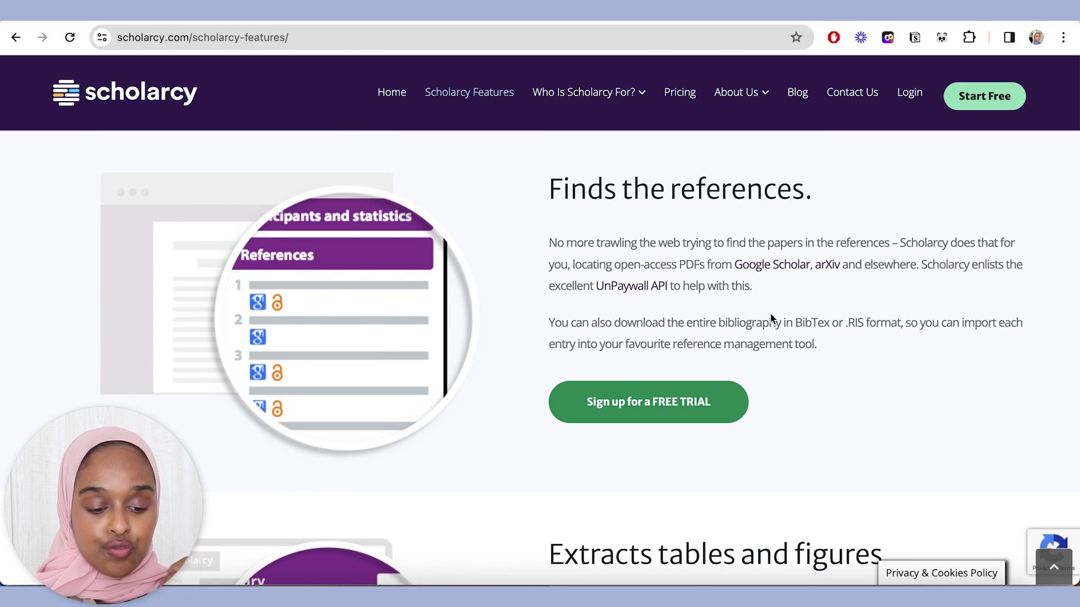
scroll(770, 317, "down", 4)
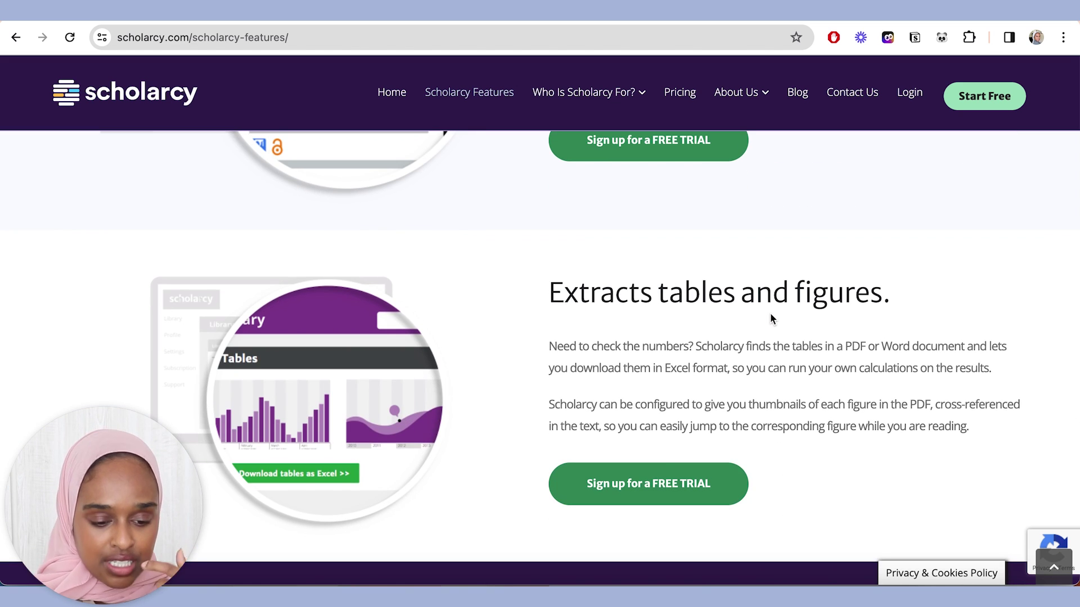
scroll(770, 317, "down", 2)
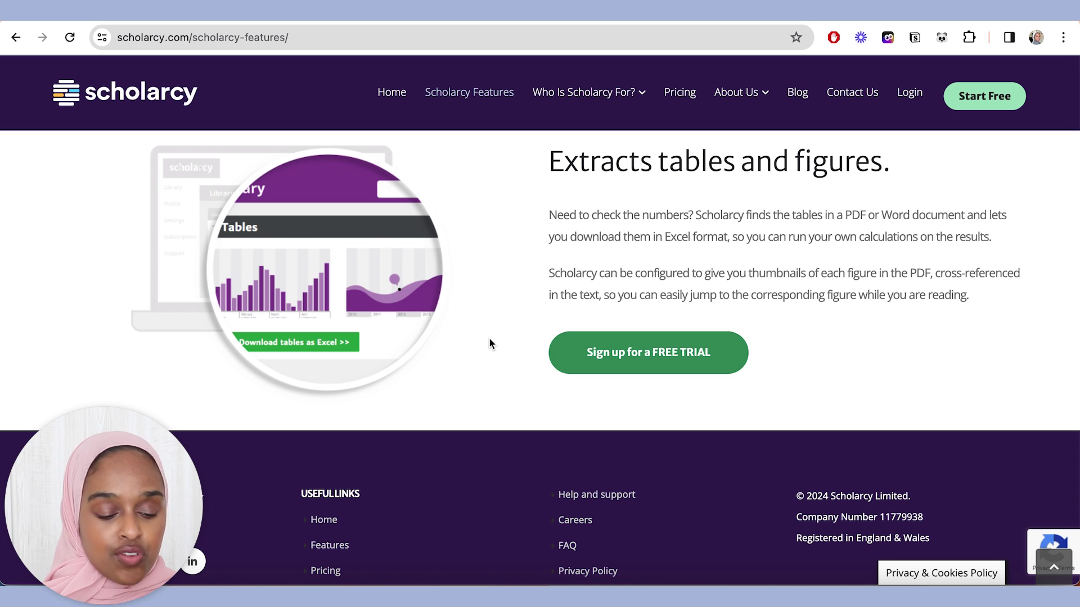
scroll(490, 343, "up", 3)
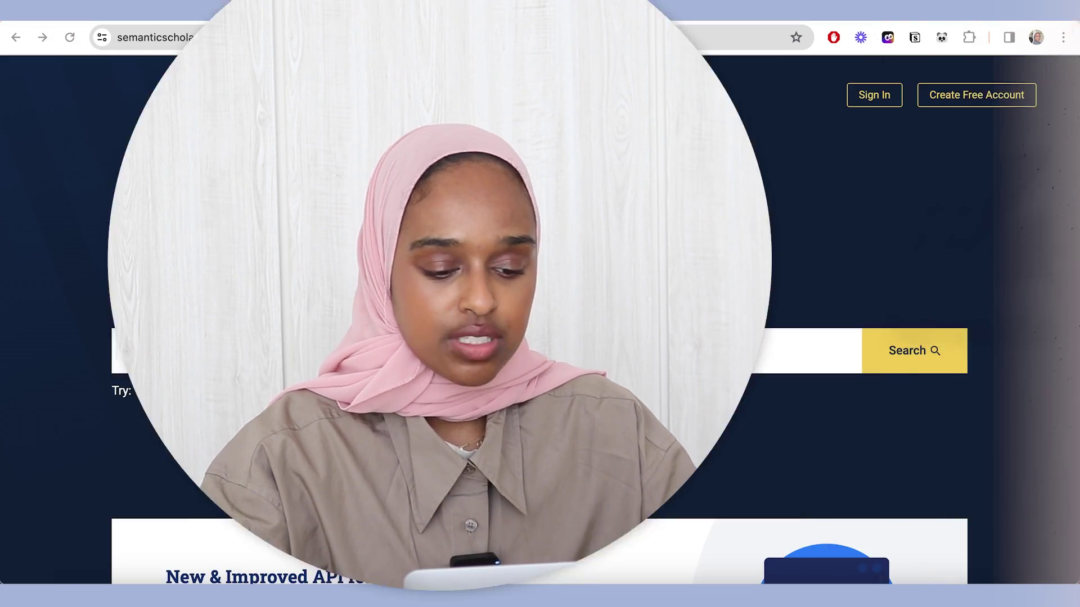
- Search Semantic Scholar for 'iqgap1 cancer research'
scroll(591, 374, "down", 3)
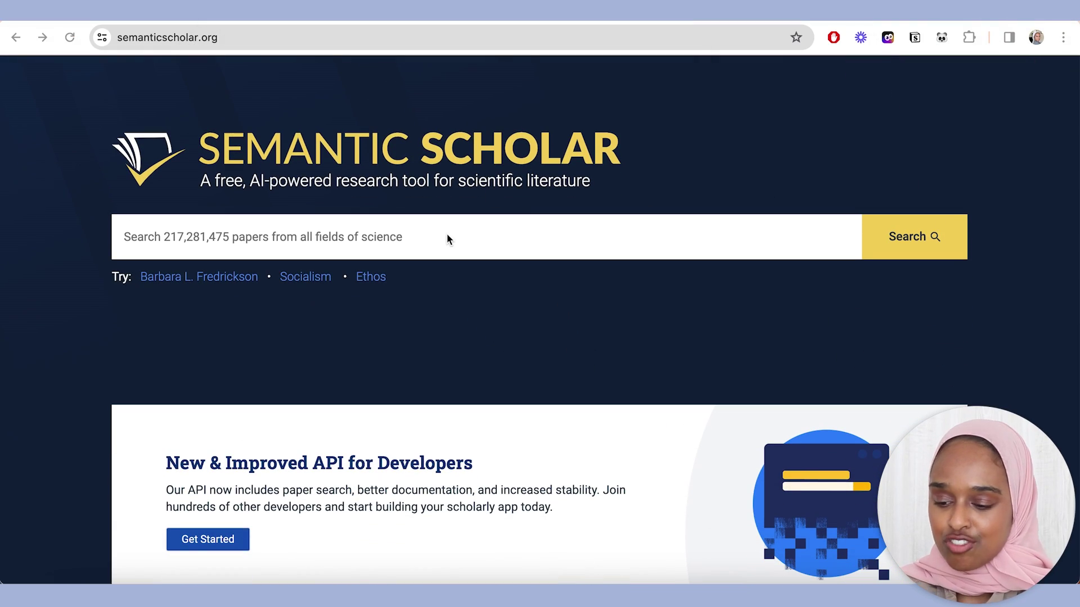
left_click(418, 234)
scroll(417, 233, "up", 3)
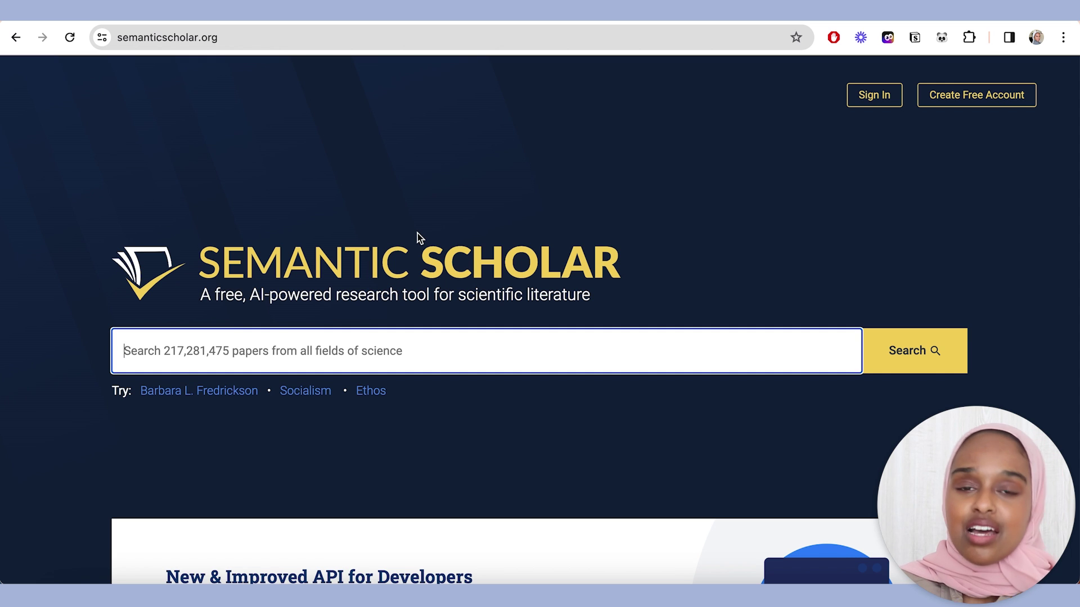
scroll(417, 235, "down", 2)
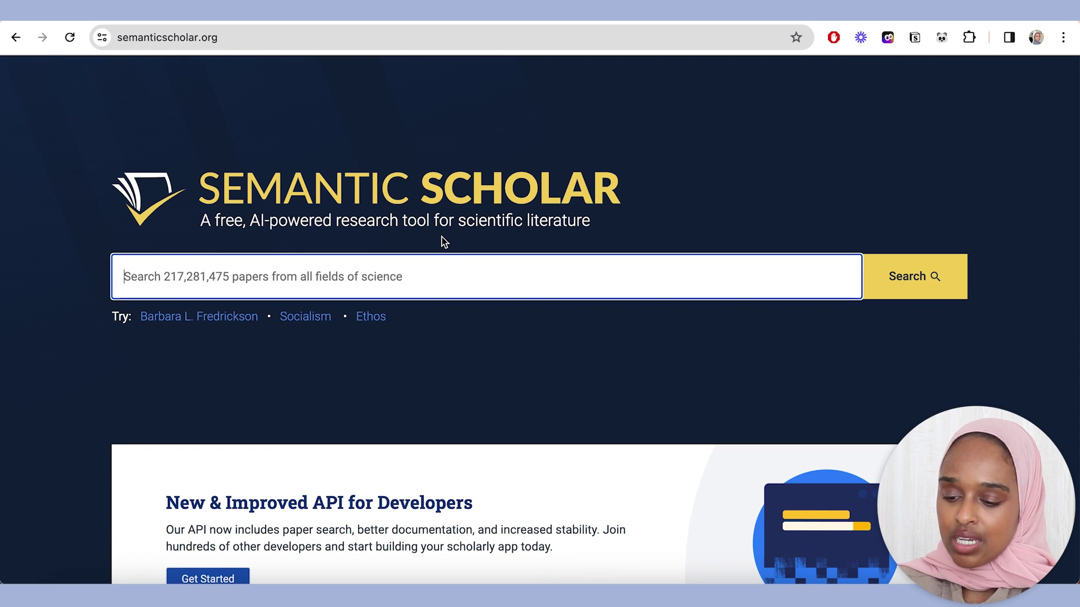
type("iqgap1")
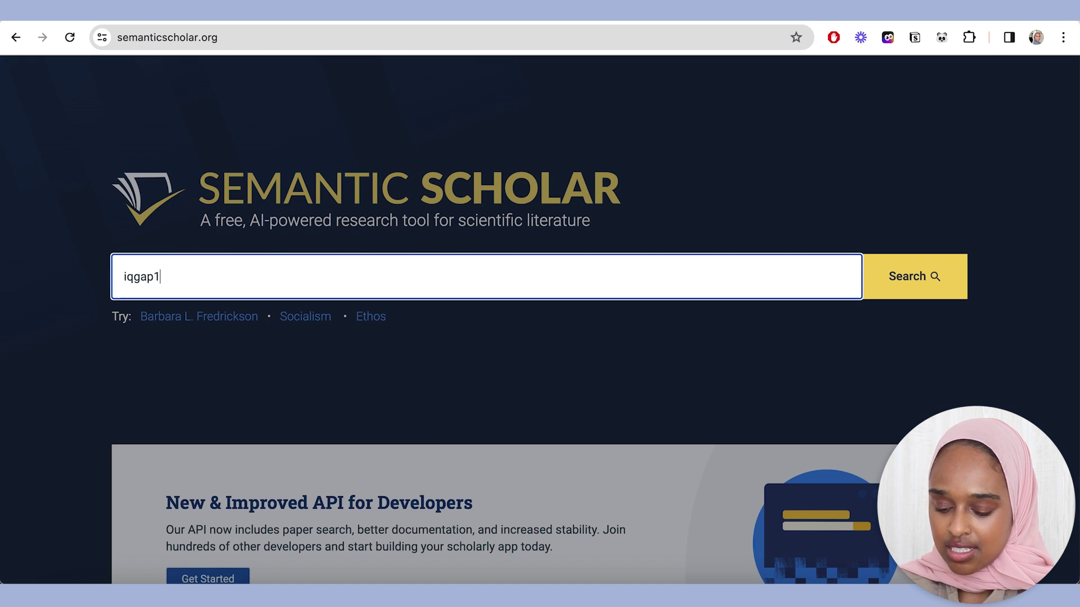
type(" cancer c")
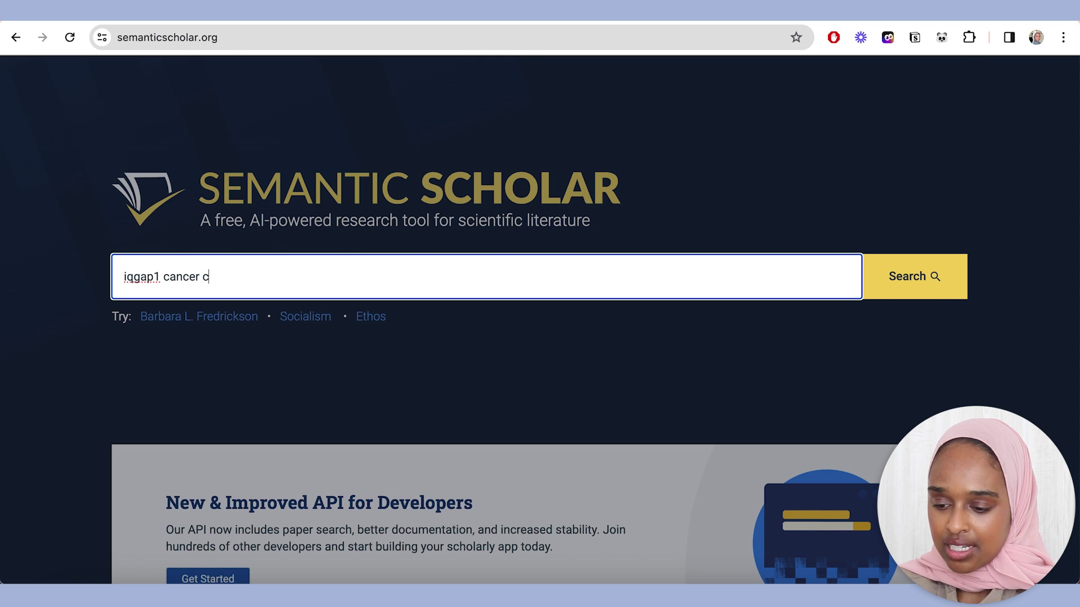
type("ancer research")
key("Return")
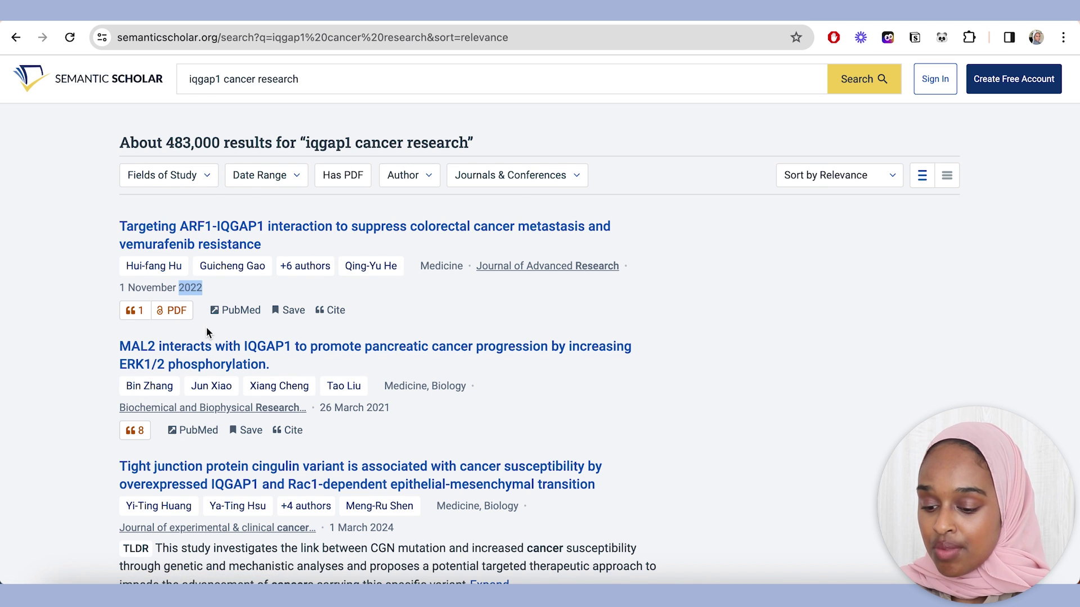
scroll(206, 326, "down", 2)
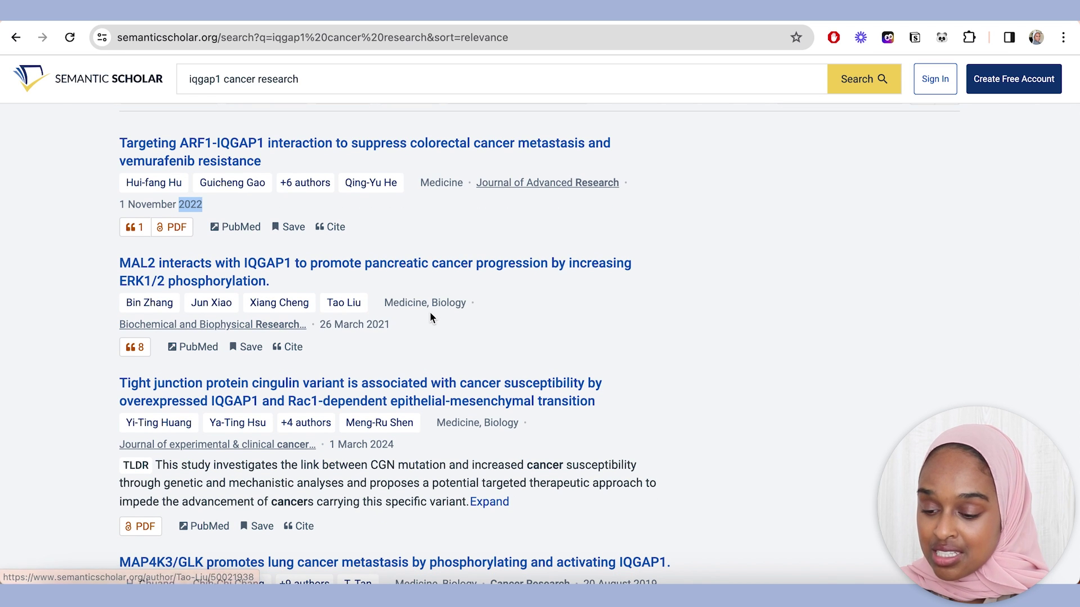
left_click(193, 216)
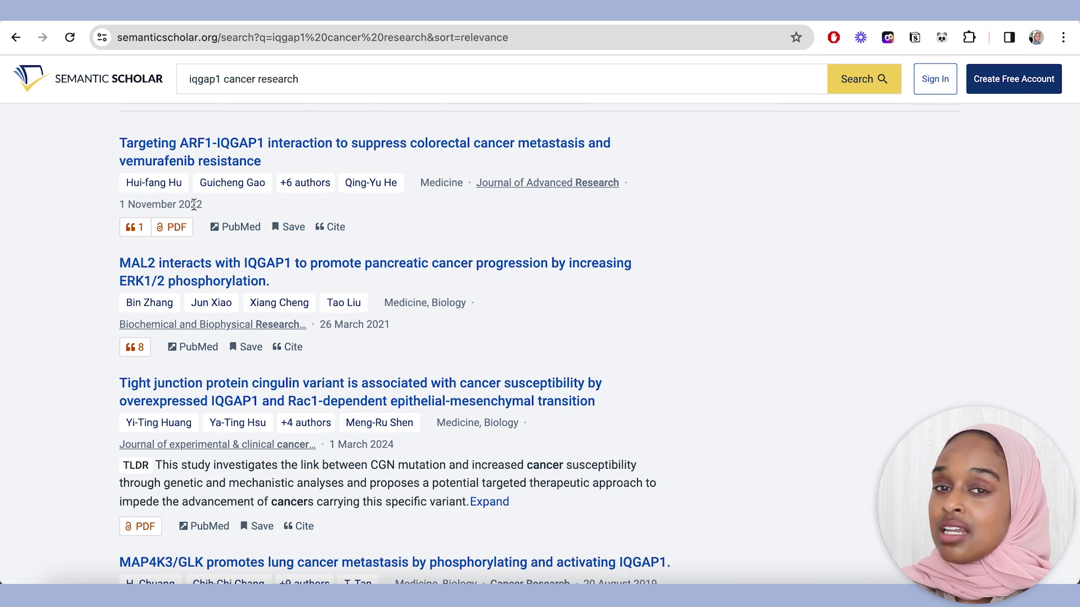
double_click(194, 205)
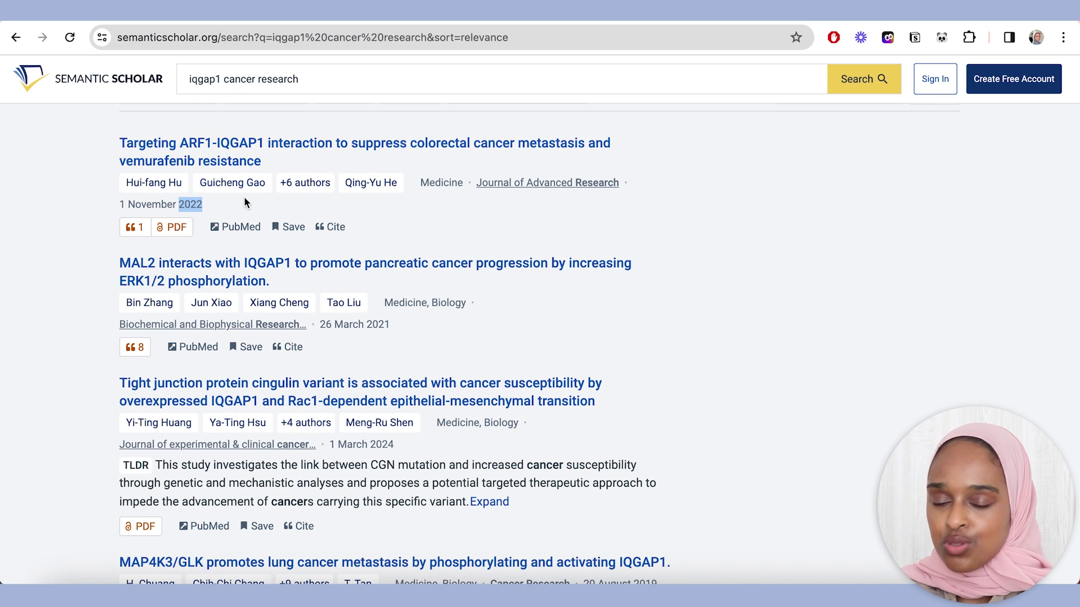
scroll(246, 202, "down", 2)
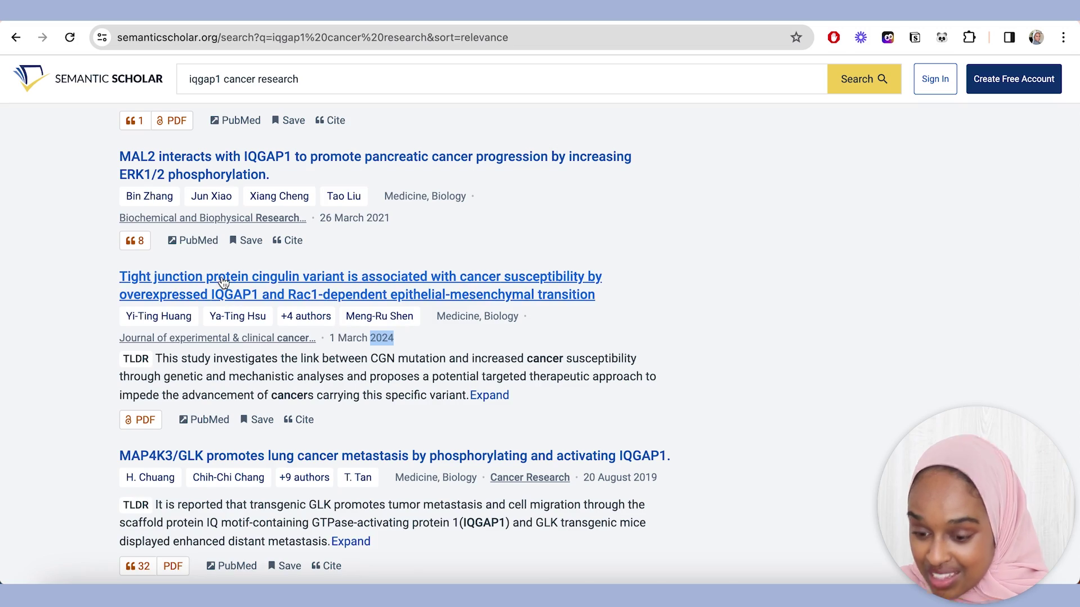
scroll(409, 374, "down", 7)
scroll(409, 372, "down", 3)
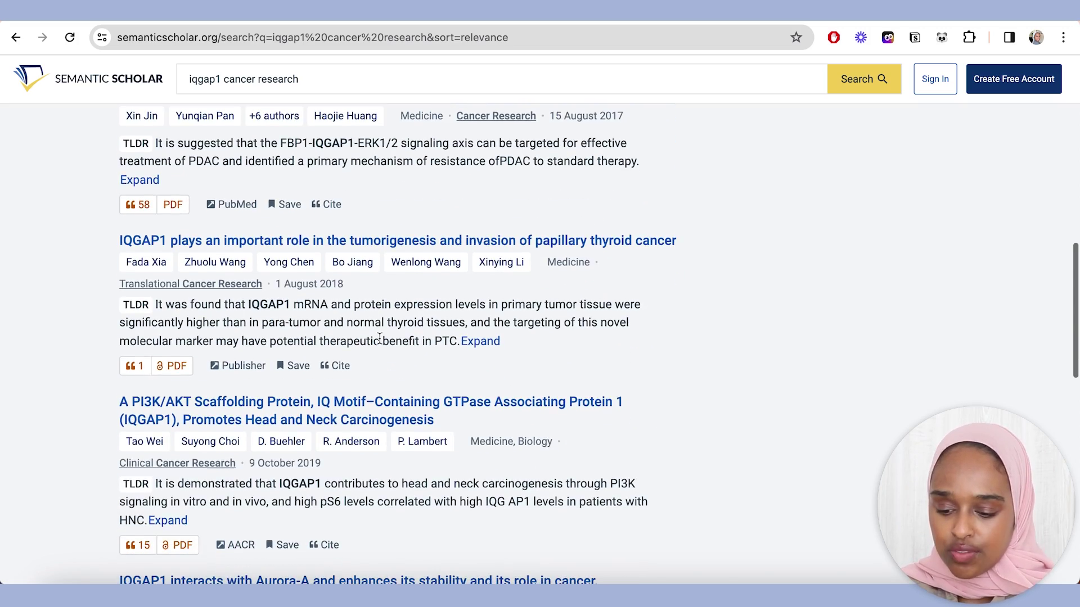
scroll(490, 464, "down", 3)
scroll(491, 468, "down", 3)
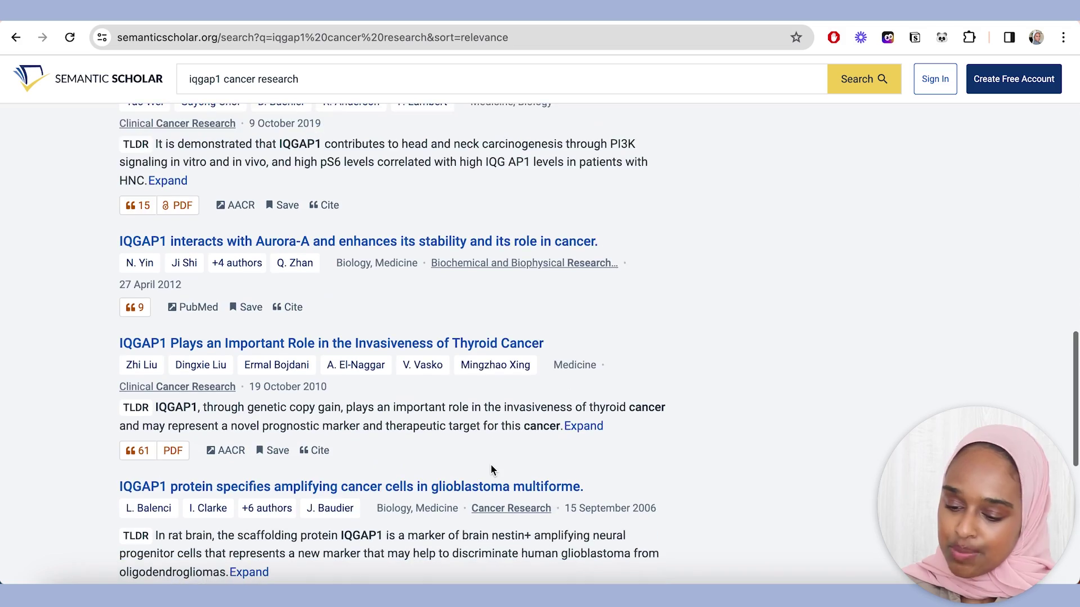
scroll(491, 470, "up", 20)
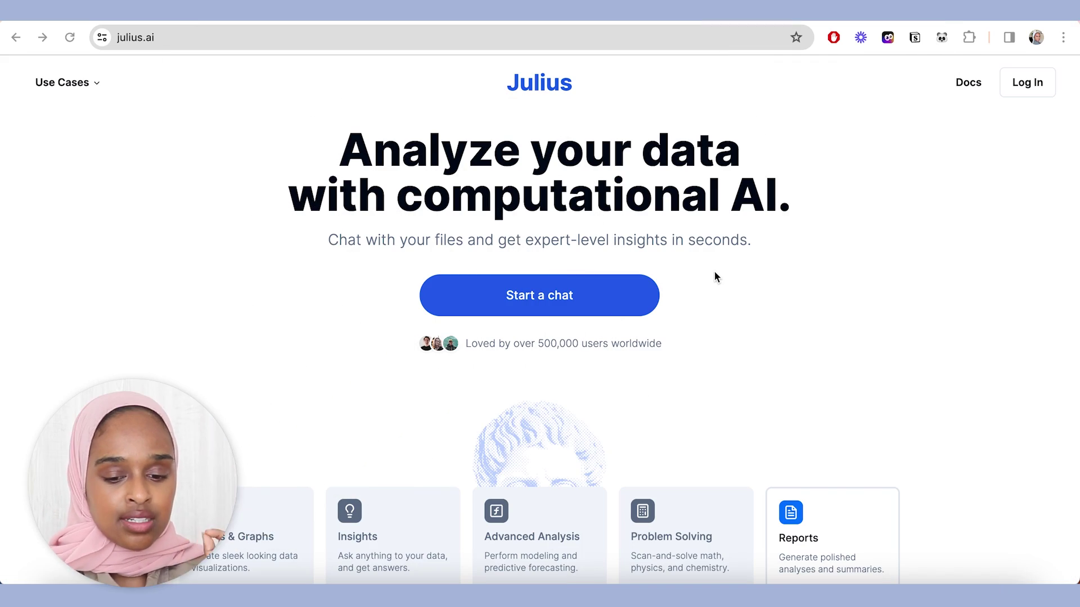
- Pick the Charts & Graphs use-case card to view the Iris pairplot colored by species
scroll(715, 276, "down", 3)
scroll(716, 275, "down", 1)
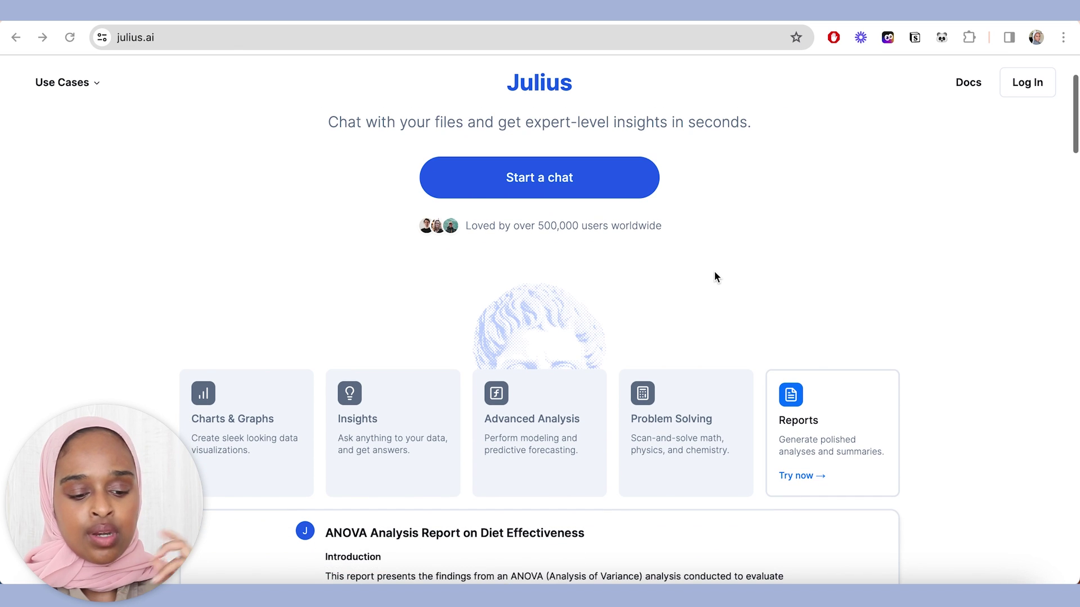
scroll(715, 276, "down", 1)
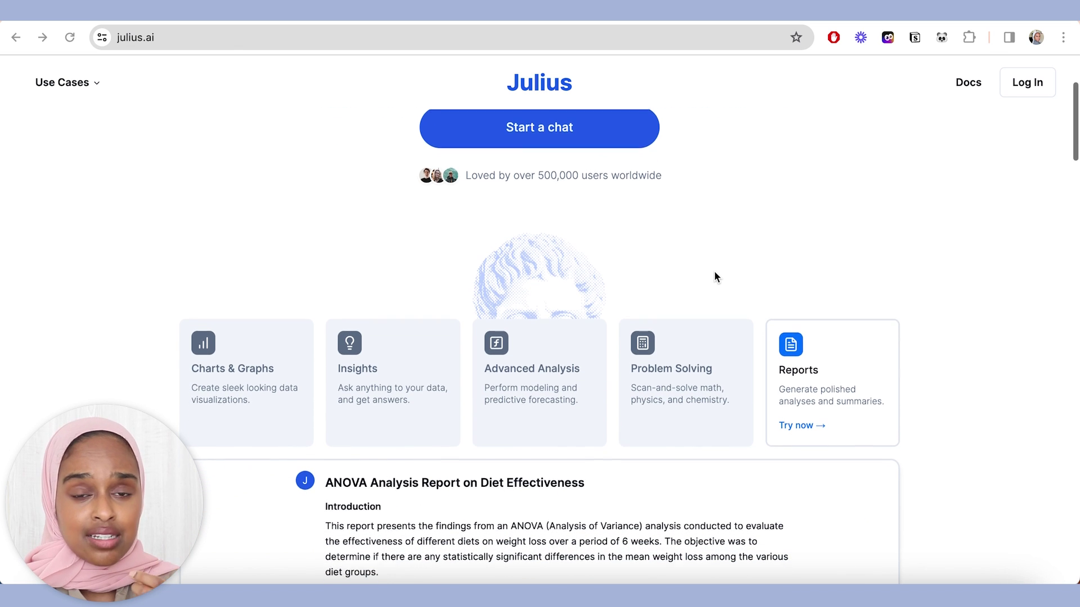
scroll(715, 273, "up", 3)
scroll(715, 275, "down", 5)
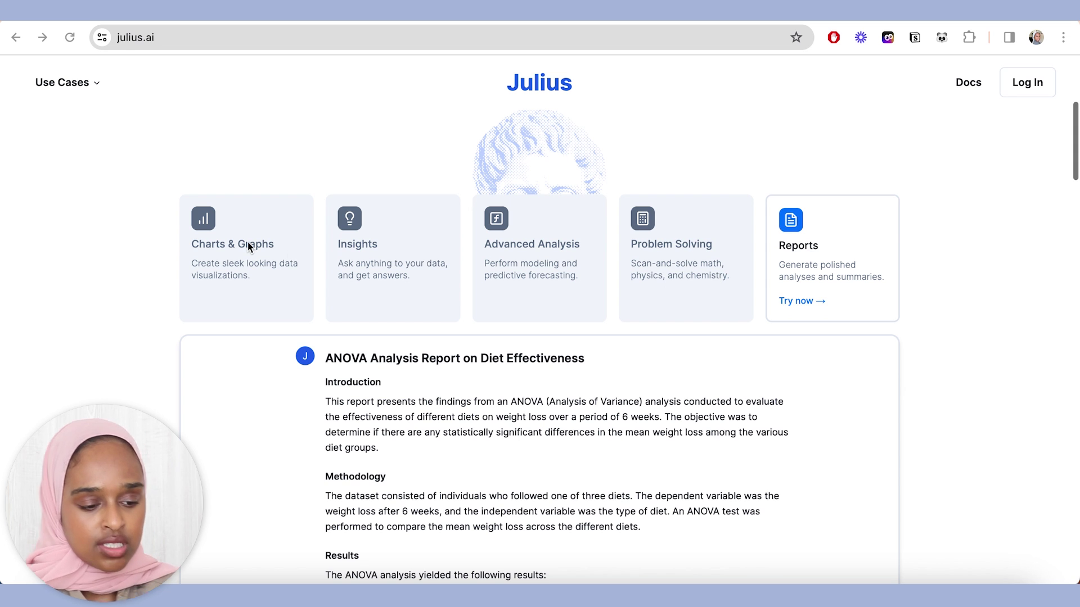
left_click(249, 252)
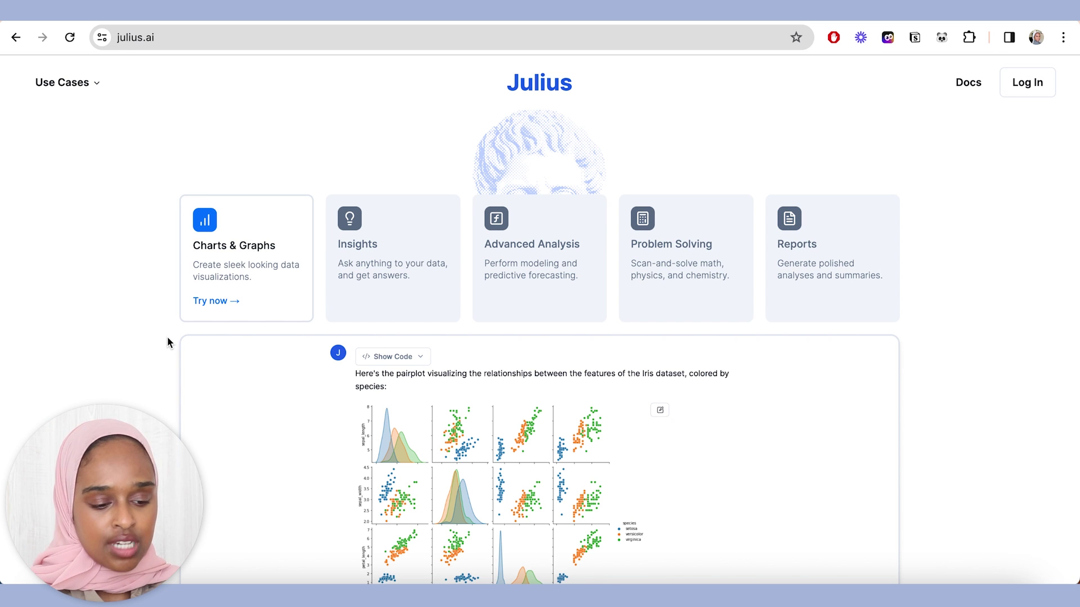
scroll(167, 337, "down", 2)
scroll(167, 340, "down", 1)
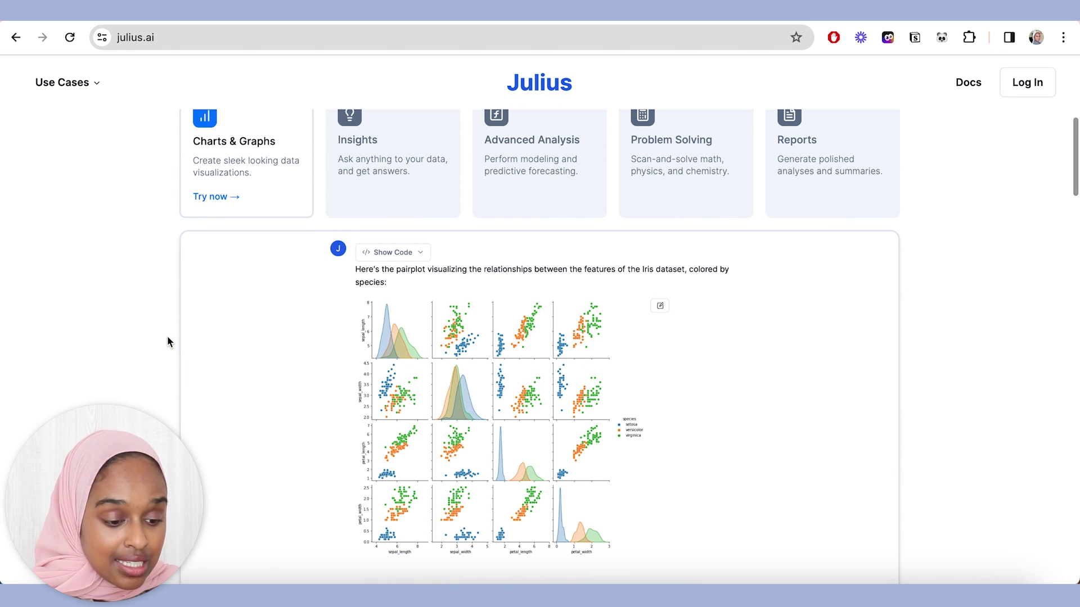
scroll(167, 399, "up", 1)
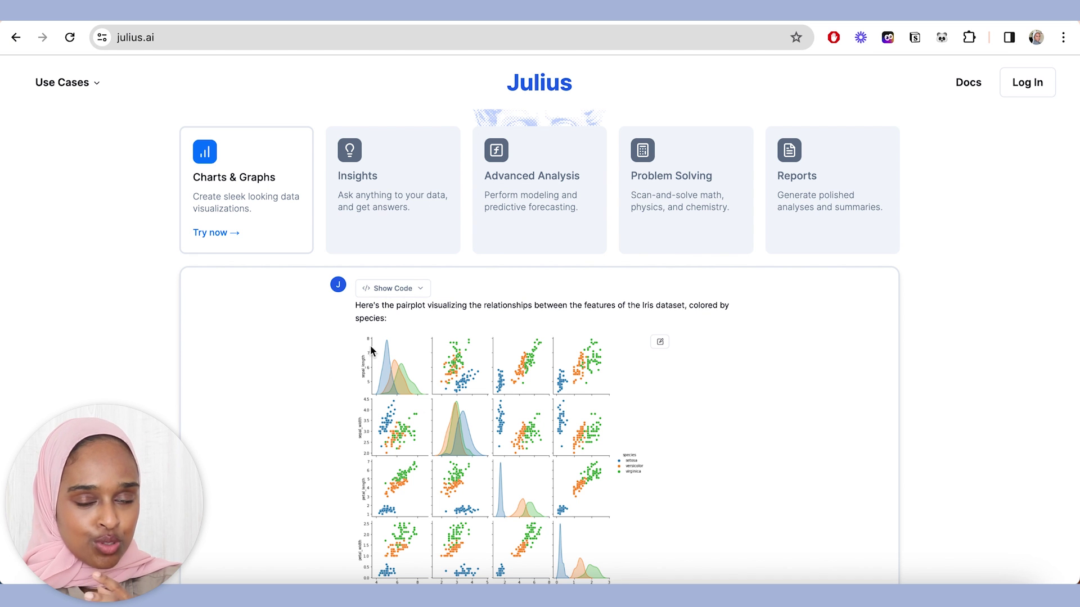
- Show the Insights example and scroll through its churn correlation table
left_click(374, 216)
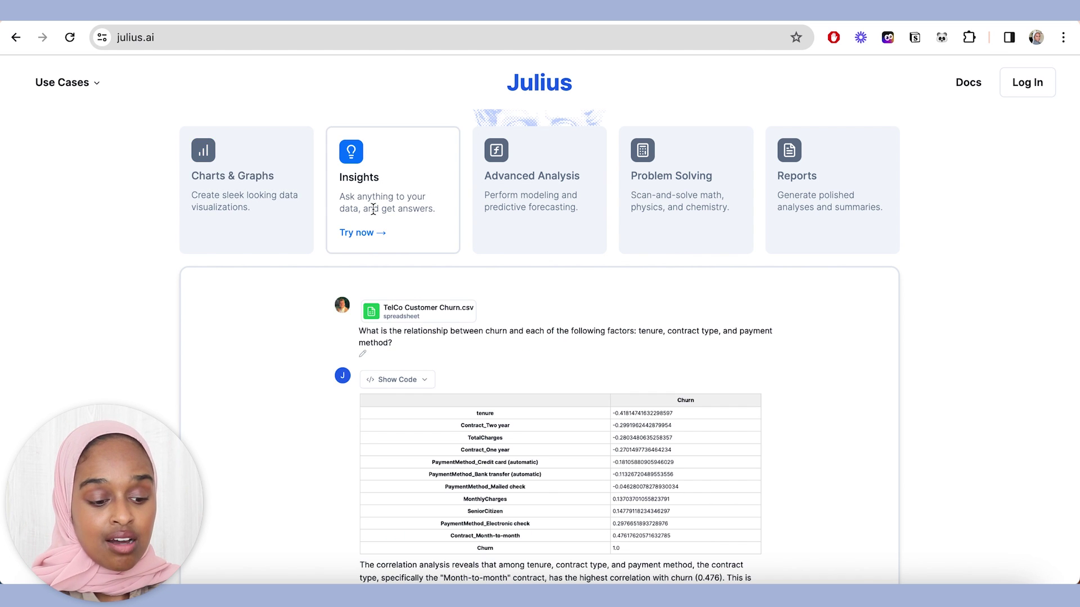
scroll(387, 303, "down", 2)
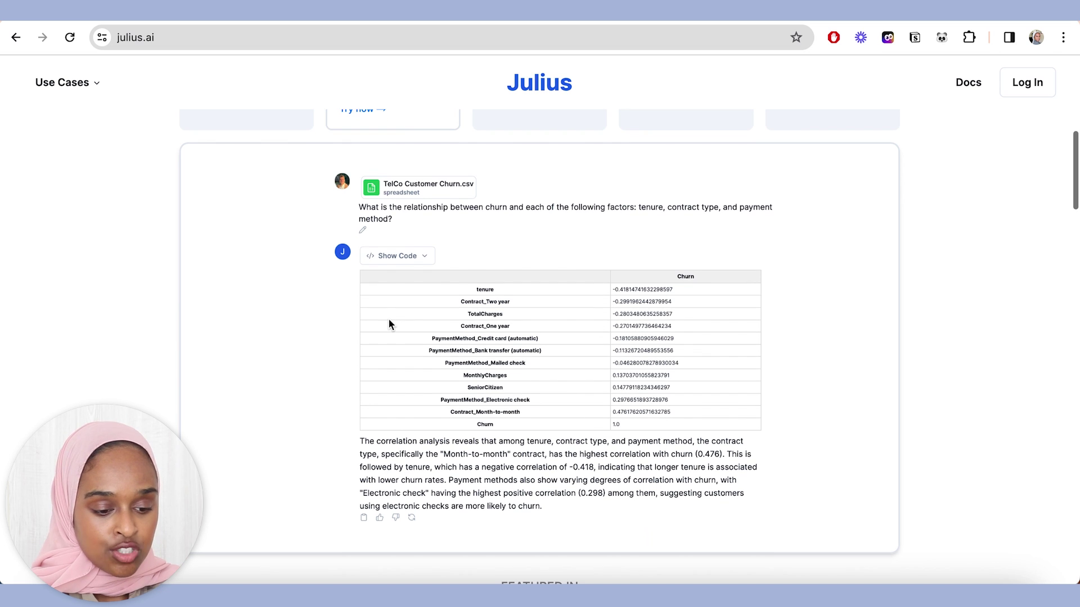
scroll(390, 325, "up", 2)
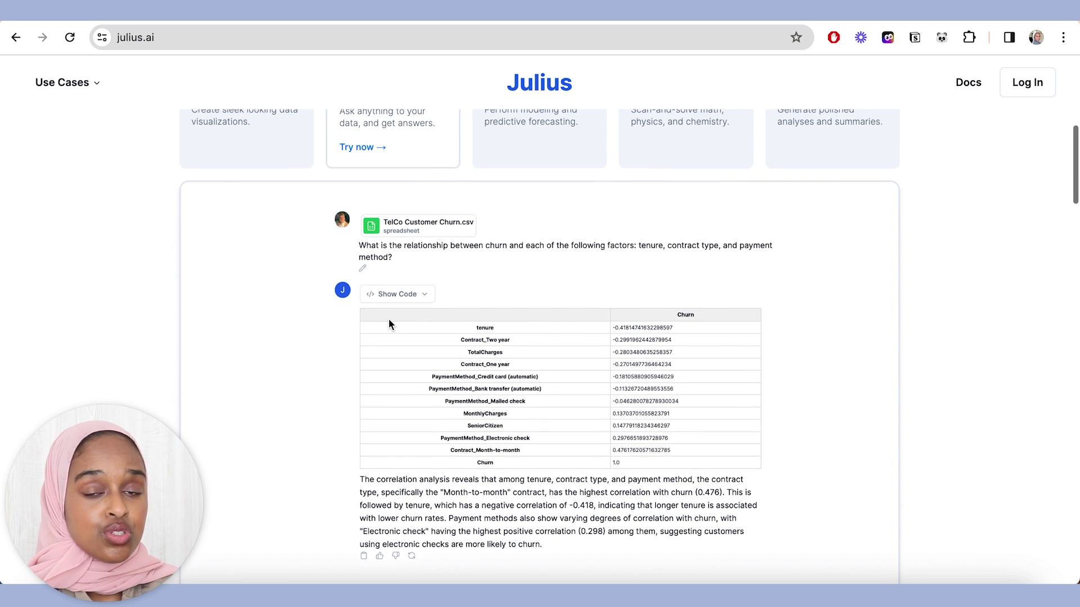
scroll(389, 324, "up", 1)
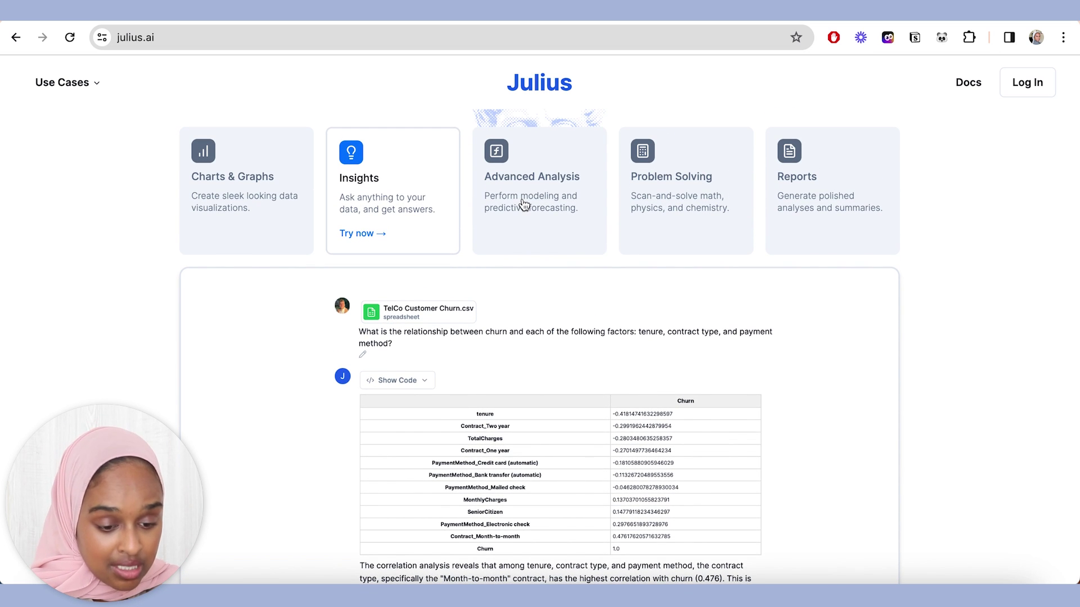
- View the Advanced Analysis ANOVA results for the diet data, then the Problem Solving example
left_click(523, 203)
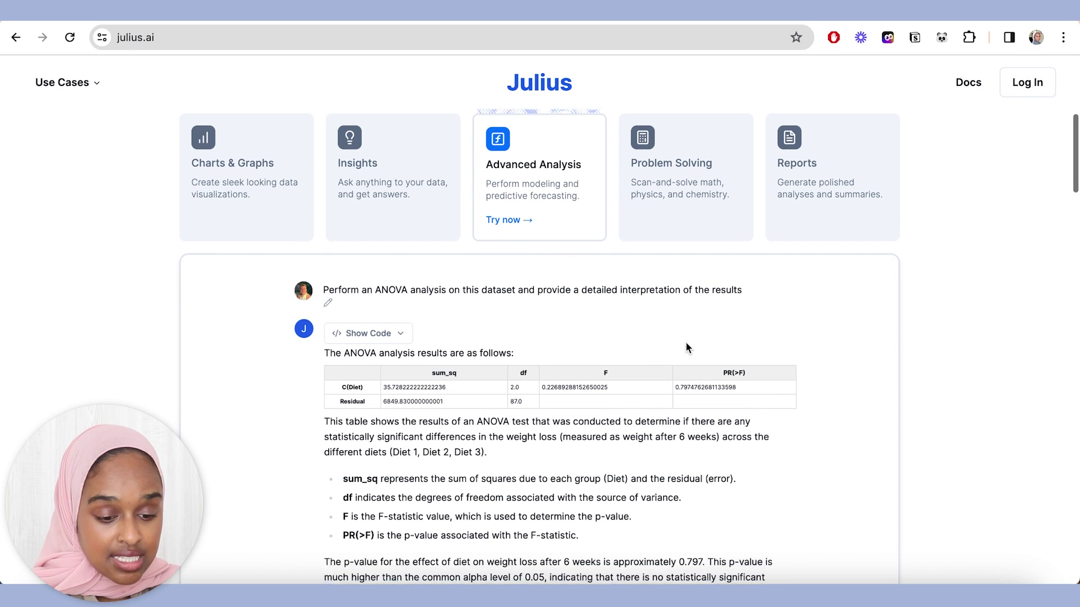
scroll(686, 347, "down", 3)
scroll(686, 347, "down", 2)
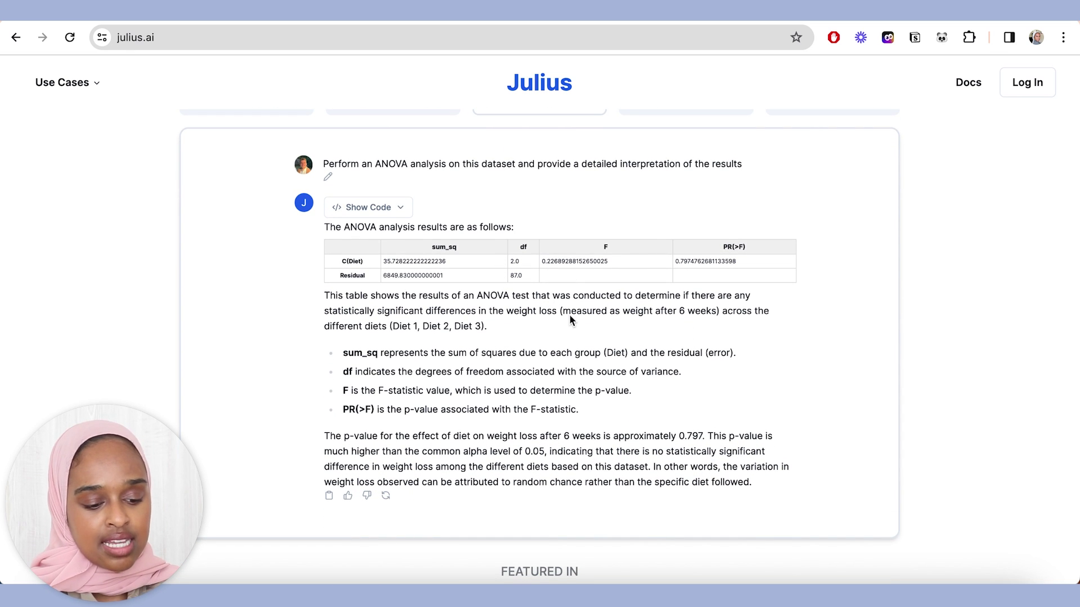
scroll(590, 412, "up", 5)
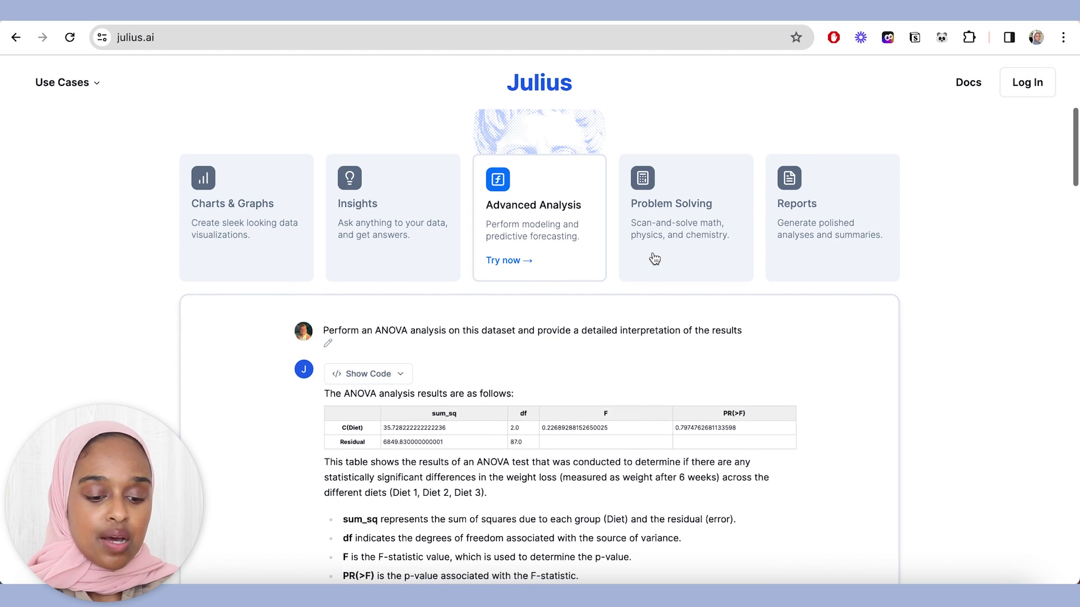
left_click(654, 258)
- Read the Problem Solving tutor's force vector solution, then switch the demo to the Reports example
scroll(723, 373, "down", 3)
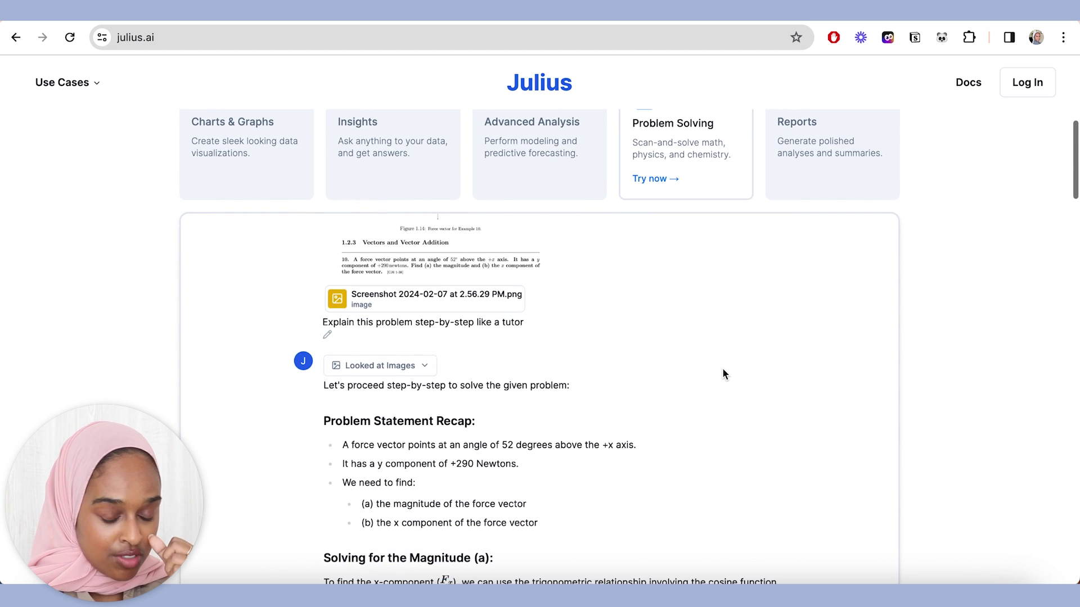
scroll(723, 374, "down", 1)
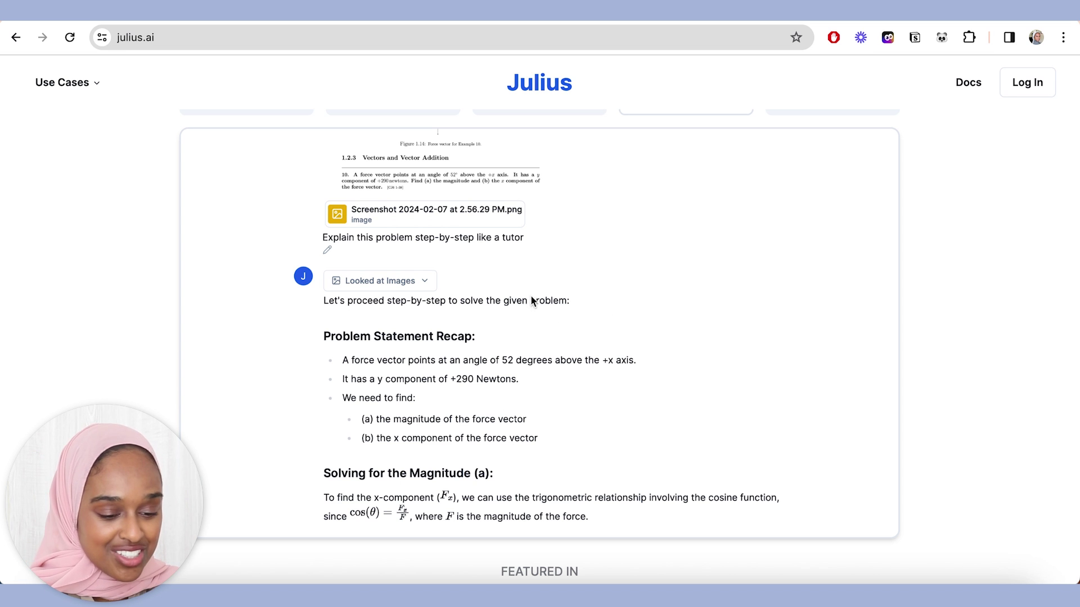
scroll(652, 282, "up", 6)
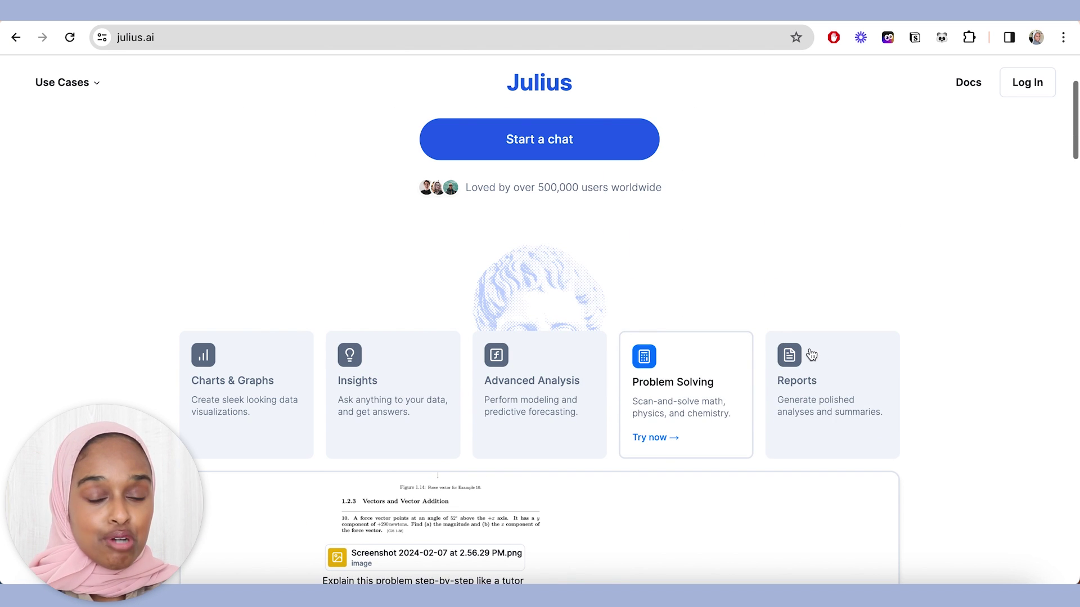
left_click(831, 360)
- Scroll through the Diet Effectiveness ANOVA report's methodology and results, then return to the top
scroll(914, 332, "down", 3)
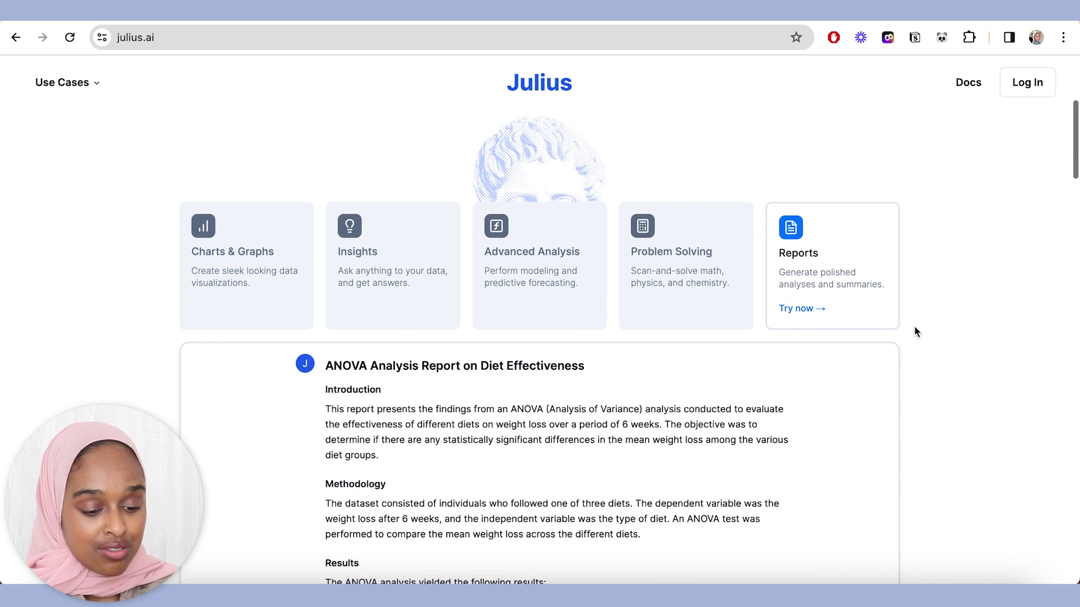
scroll(915, 331, "down", 2)
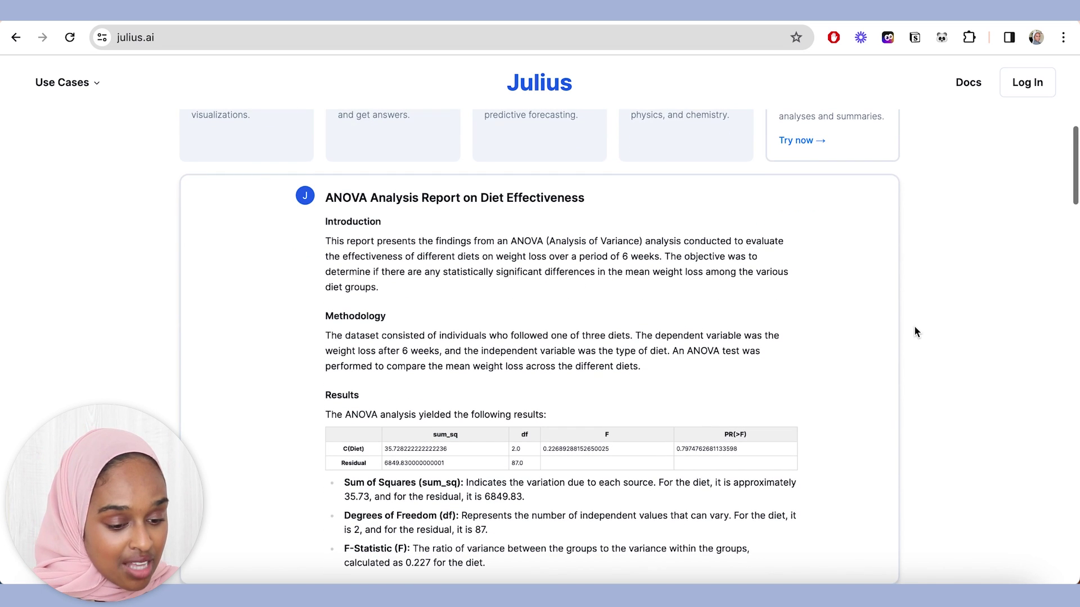
scroll(915, 332, "down", 1)
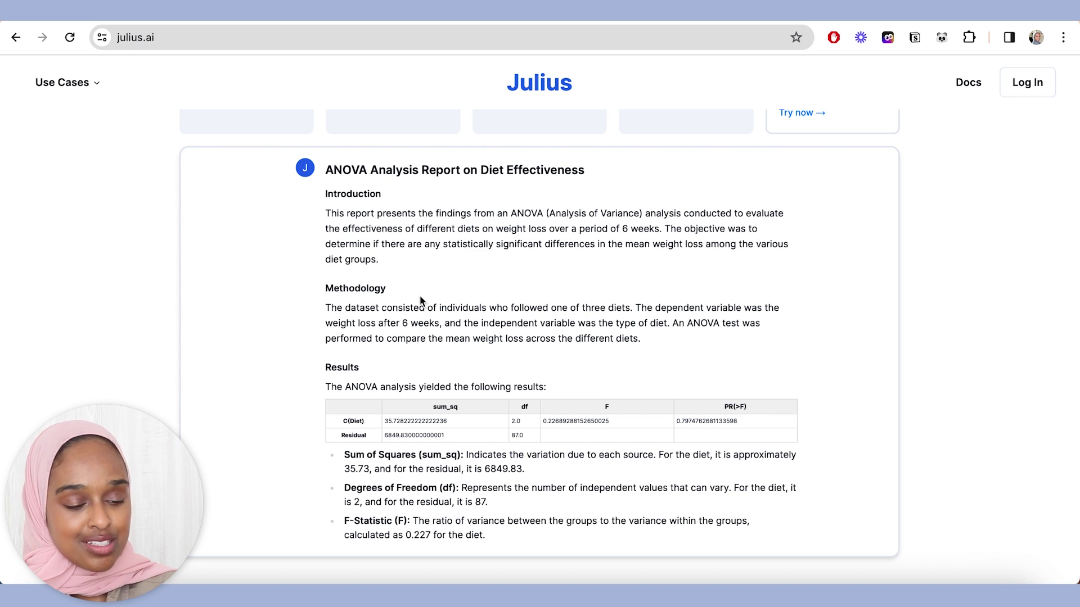
scroll(771, 303, "down", 1)
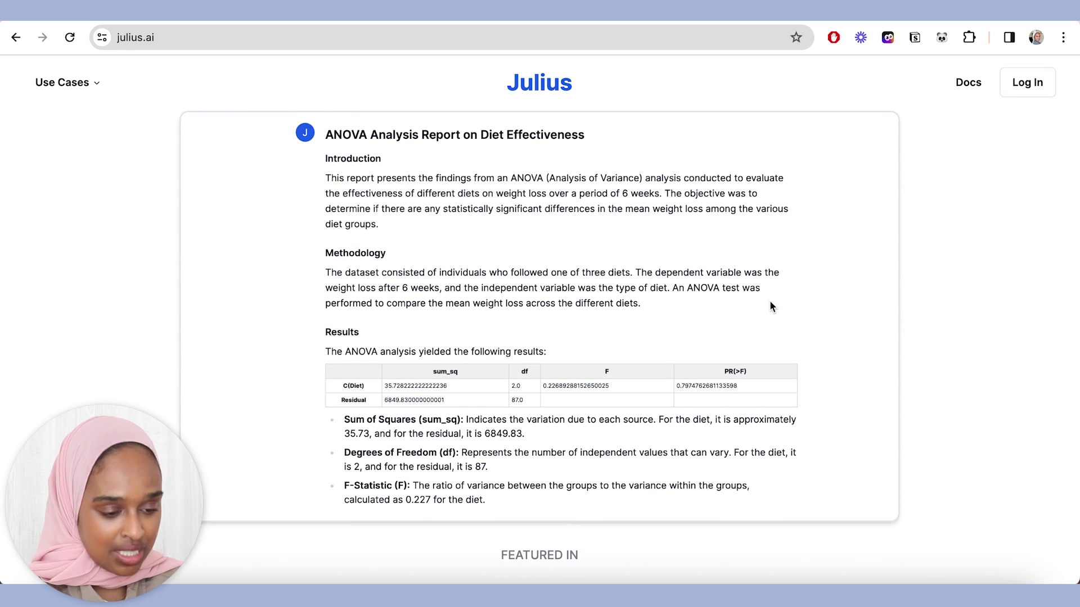
scroll(770, 306, "up", 1)
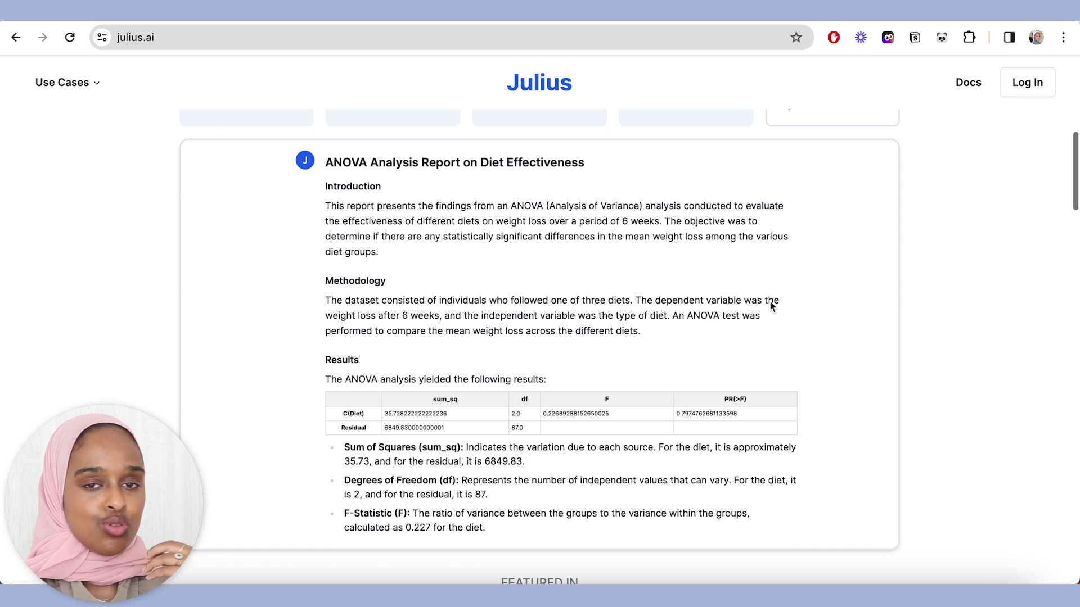
scroll(770, 304, "up", 8)
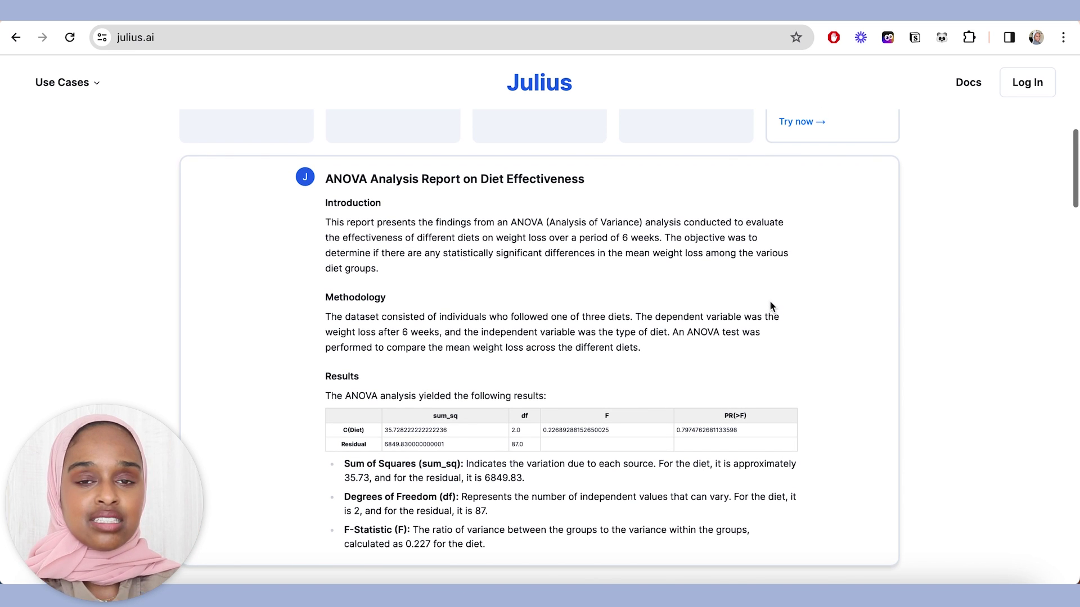
scroll(771, 306, "up", 4)
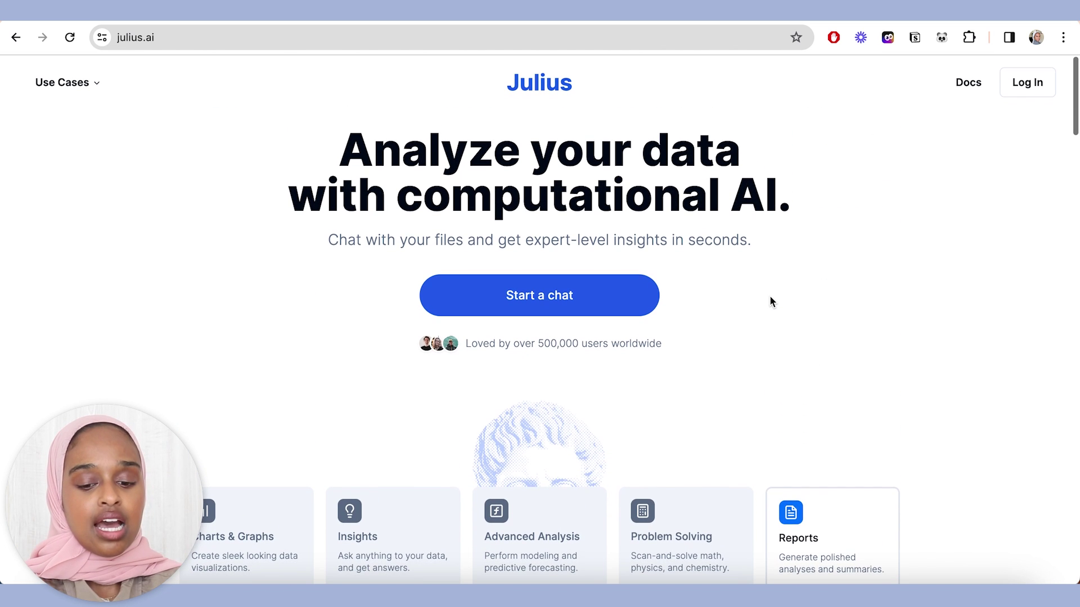